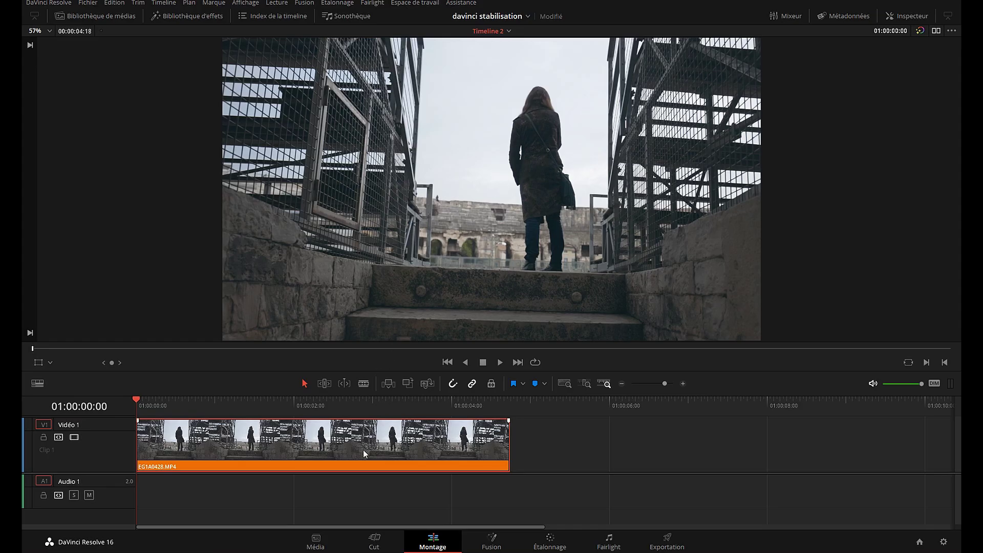
# Play the shaky clip, rewind, and show the Inspector, toggling stabilisation off and on.
pyautogui.click(501, 362)
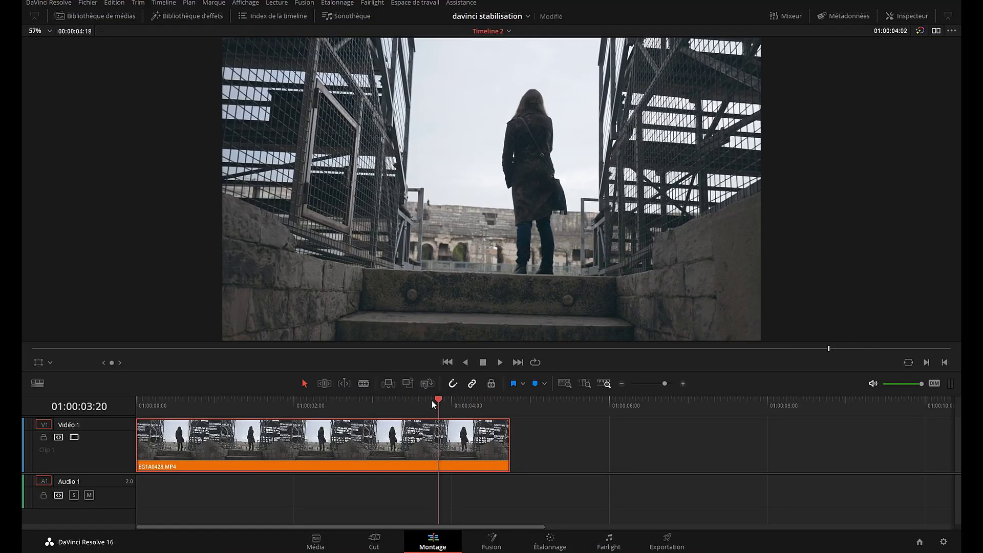
pyautogui.moveTo(432, 401); pyautogui.dragTo(116, 414)
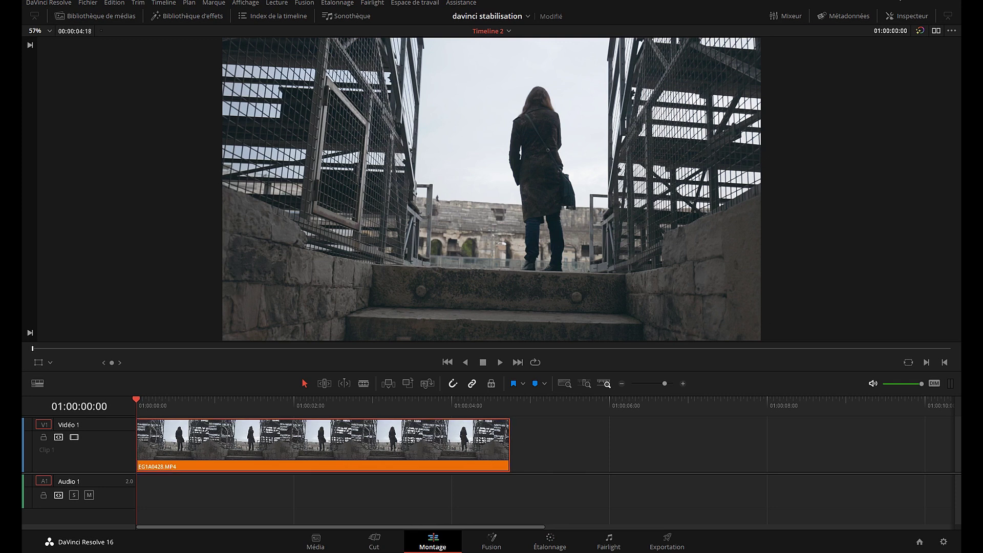
pyautogui.click(910, 17)
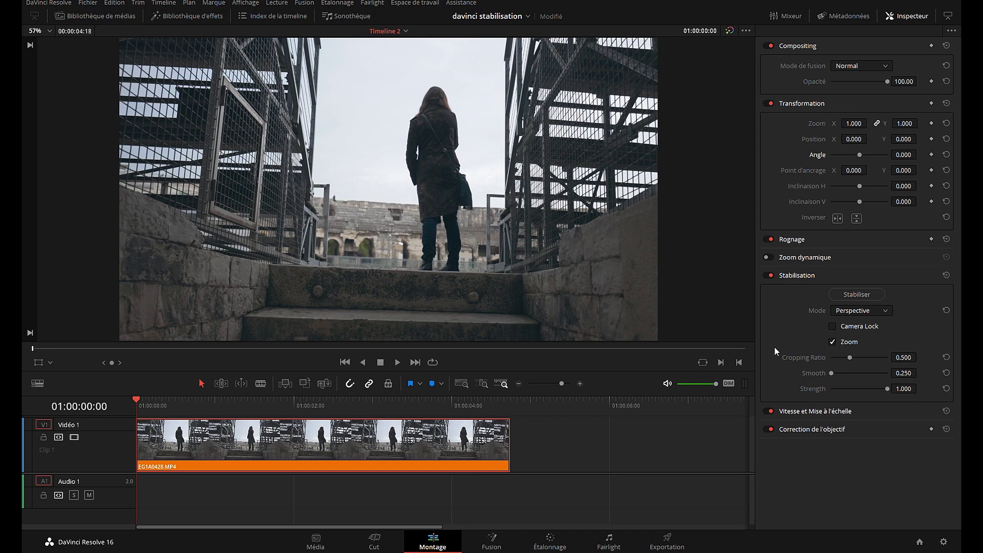
pyautogui.click(770, 276)
pyautogui.click(770, 276)
# Browse the stabilisation Mode list while keeping Perspective selected.
pyautogui.click(889, 311)
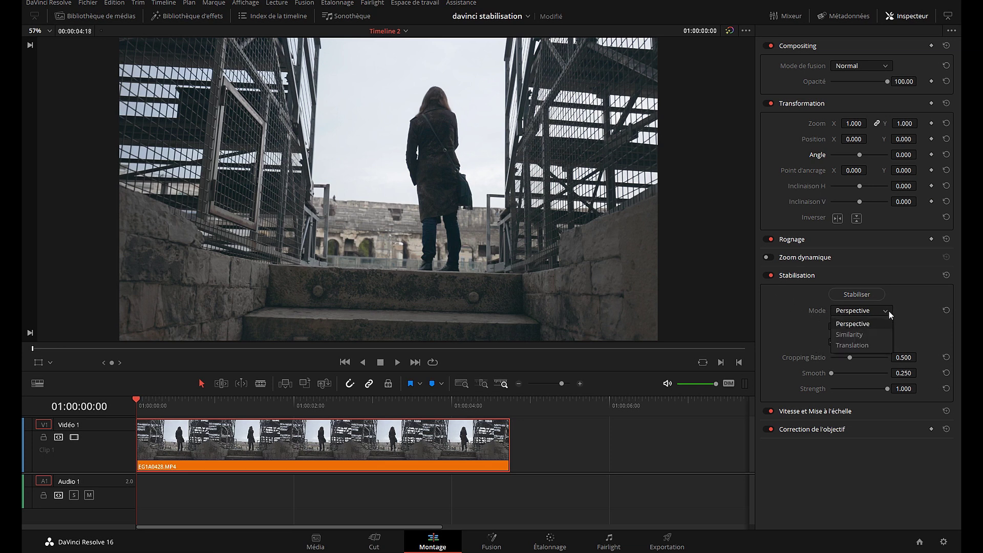
pyautogui.click(889, 312)
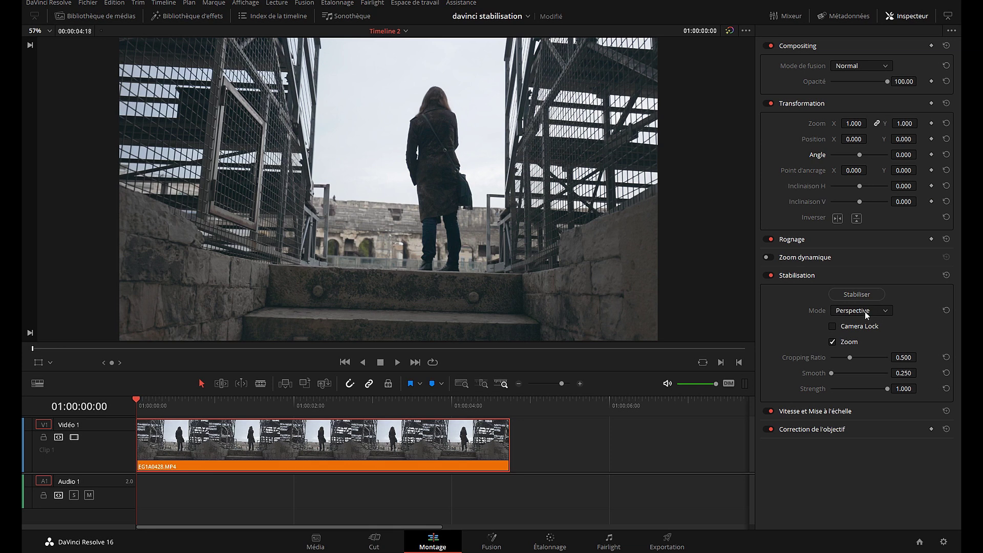
pyautogui.click(885, 312)
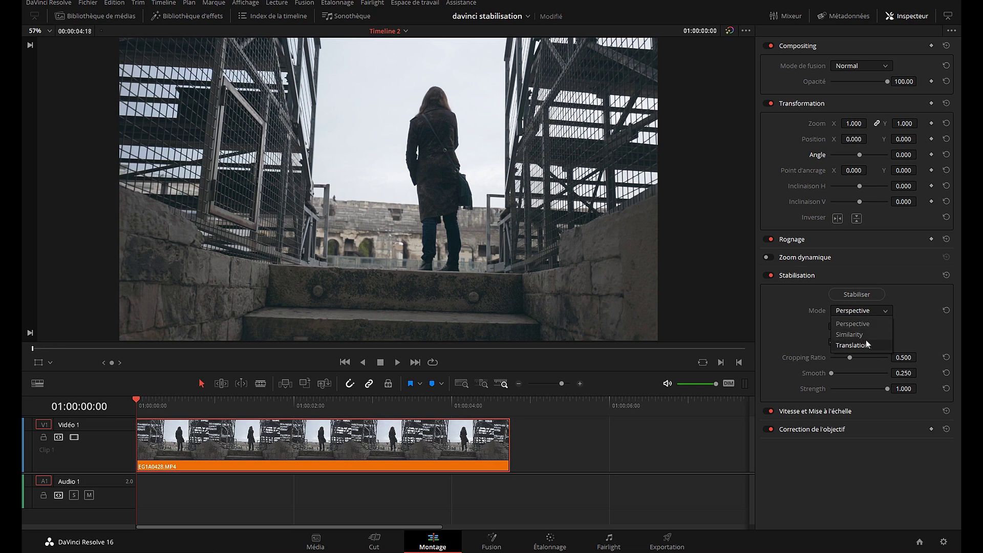
pyautogui.click(797, 337)
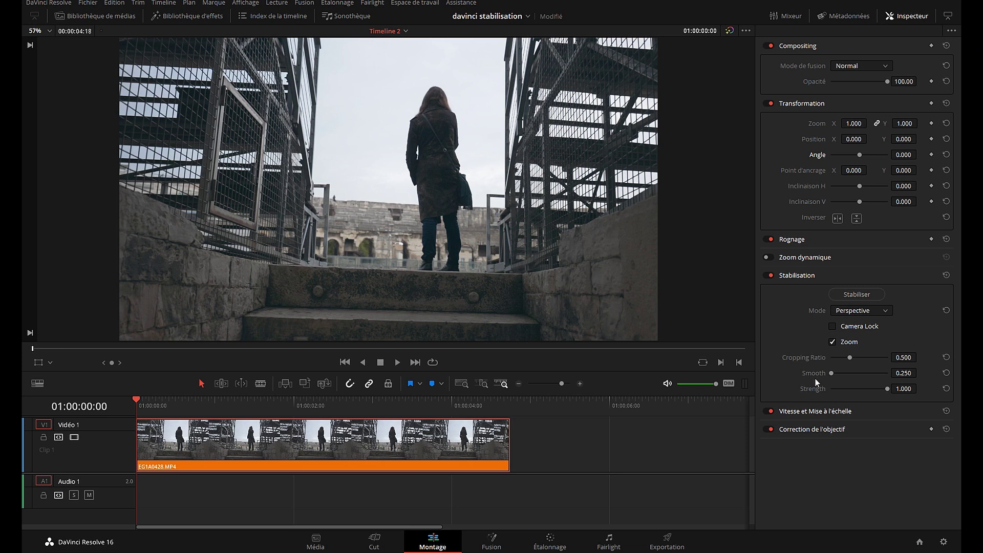
# Experiment with the Strength, Smooth and Cropping Ratio sliders.
pyautogui.moveTo(888, 392); pyautogui.dragTo(849, 392)
pyautogui.moveTo(887, 389); pyautogui.dragTo(839, 389)
pyautogui.moveTo(832, 373)
pyautogui.mouseDown()
pyautogui.moveTo(859, 373)
pyautogui.moveTo(828, 377)
pyautogui.mouseUp()
pyautogui.moveTo(850, 358)
pyautogui.mouseDown()
pyautogui.moveTo(828, 358)
pyautogui.moveTo(907, 356)
pyautogui.mouseUp()
# Reset Cropping Ratio to 0.500, run the stabiliser and play back the result.
pyautogui.doubleClick(798, 360)
pyautogui.click(855, 296)
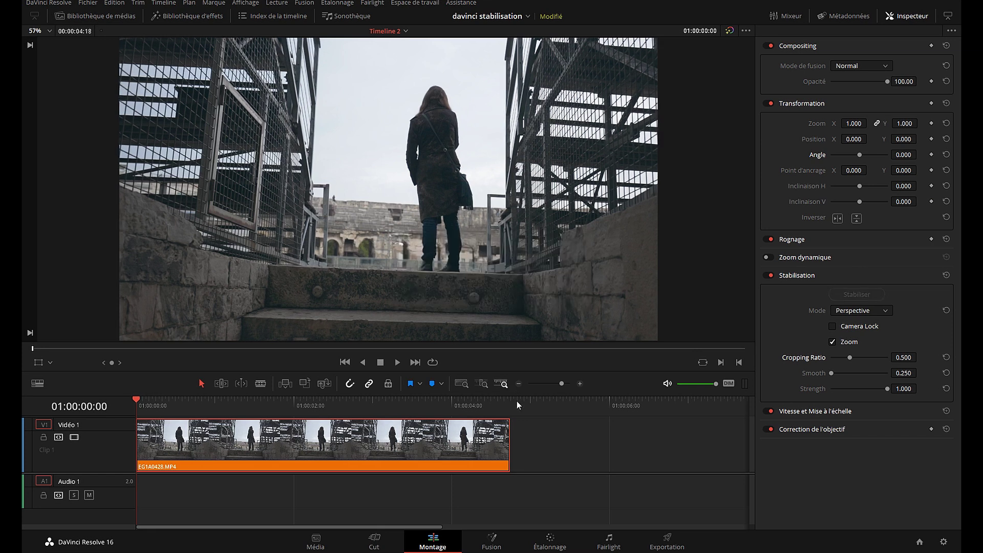
pyautogui.press('space')
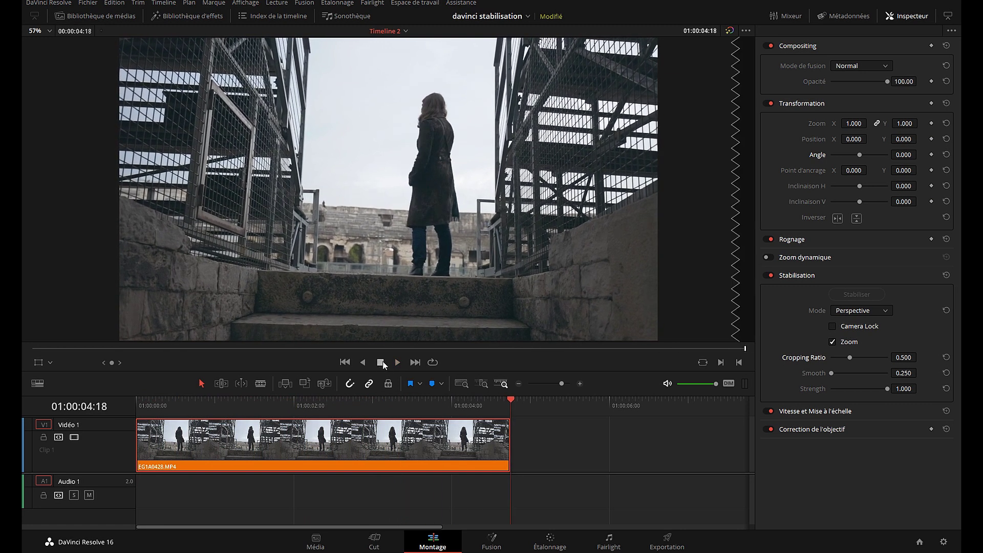
# Turn Zoom off to review the uncropped stabilised playback, then switch Zoom back on.
pyautogui.click(833, 342)
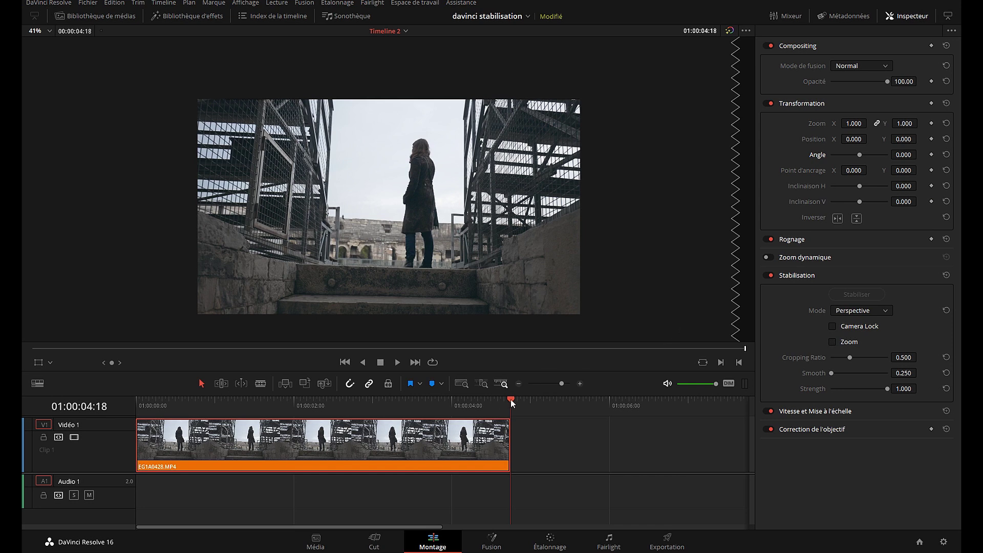
pyautogui.moveTo(511, 403); pyautogui.dragTo(136, 417)
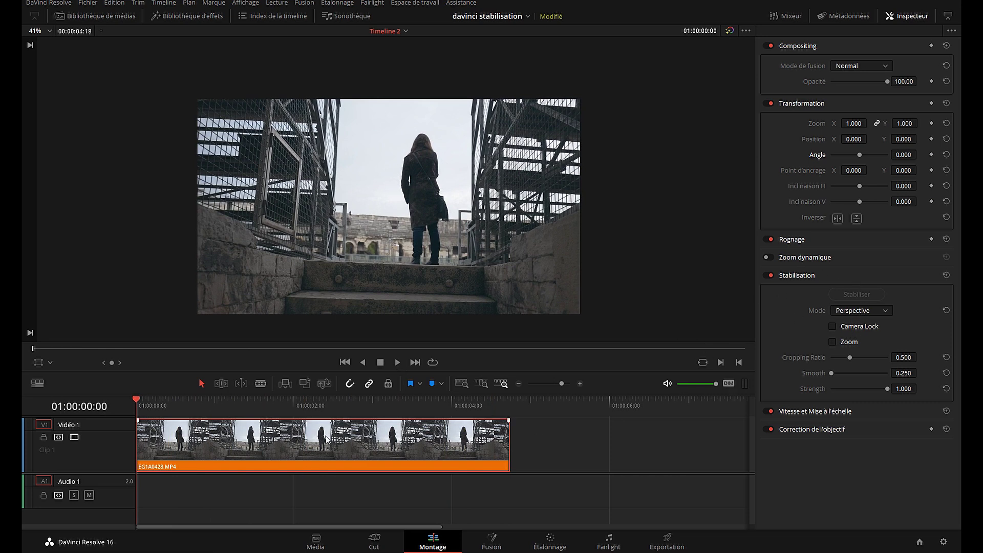
pyautogui.click(397, 363)
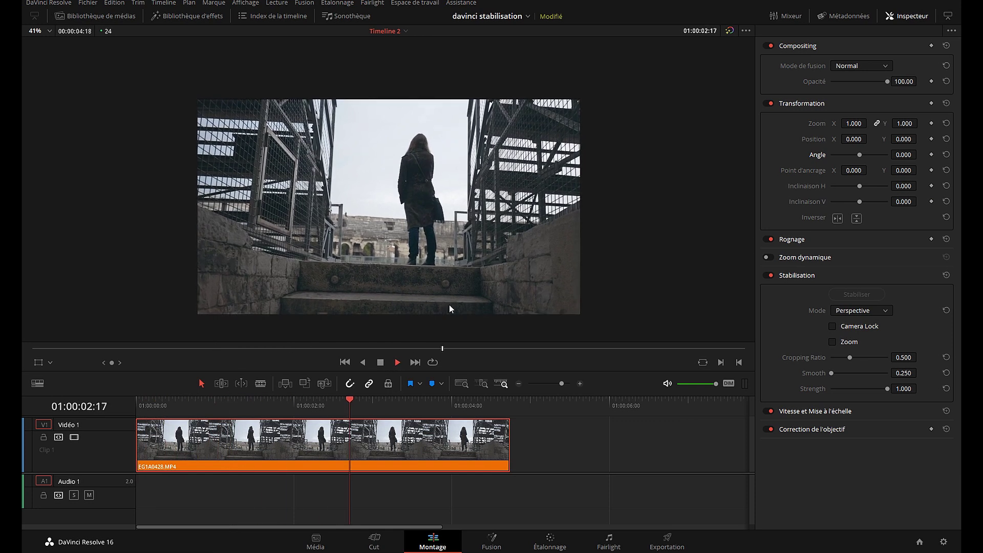
pyautogui.click(381, 362)
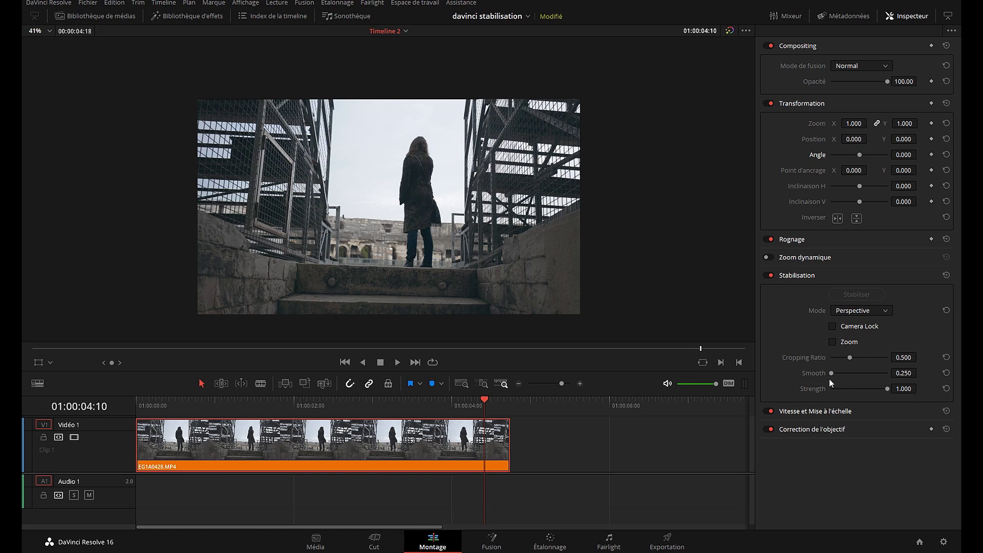
pyautogui.click(833, 342)
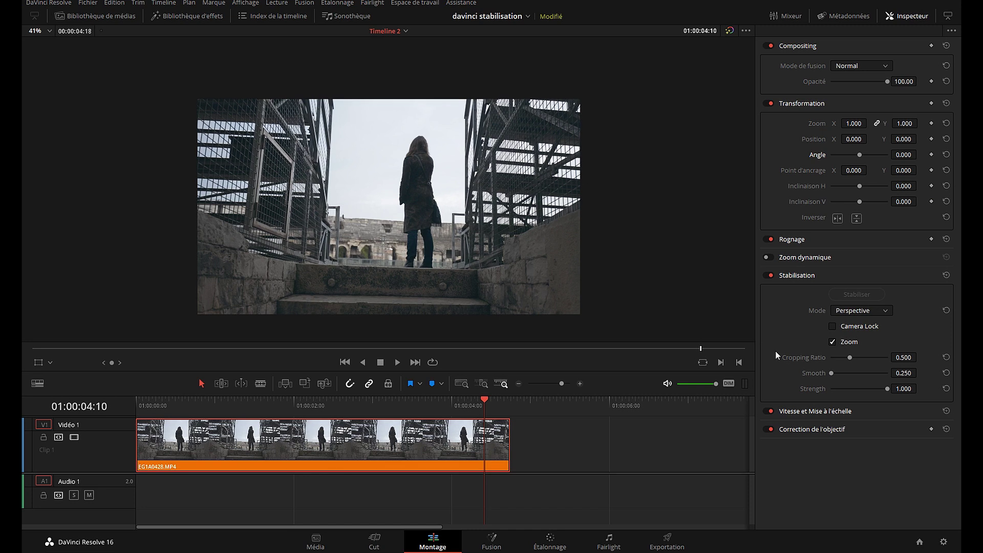
# Turn Zoom off, lower Cropping Ratio toward 0.250 and replay the clip from the start.
pyautogui.click(832, 342)
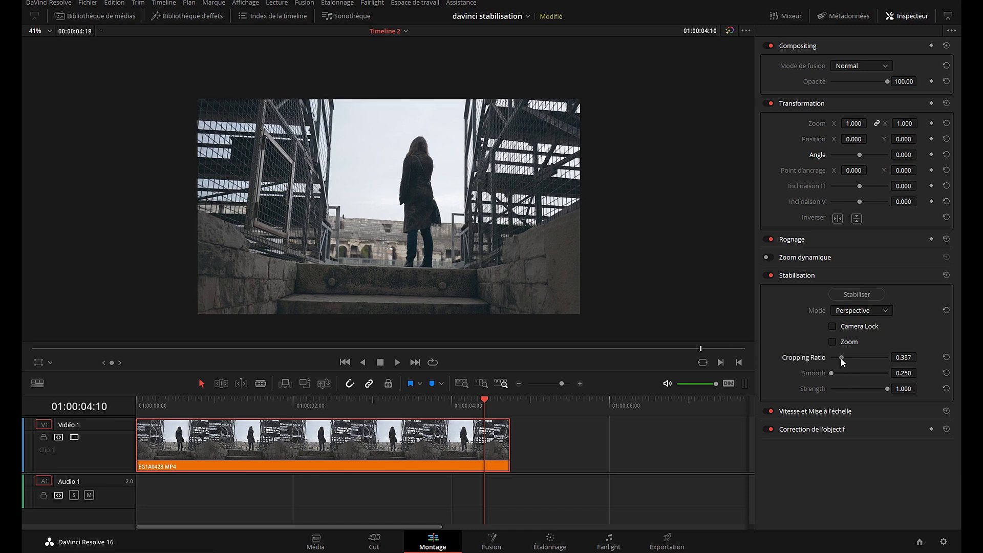
pyautogui.moveTo(841, 358); pyautogui.dragTo(818, 361)
pyautogui.press('Home')
pyautogui.press('space')
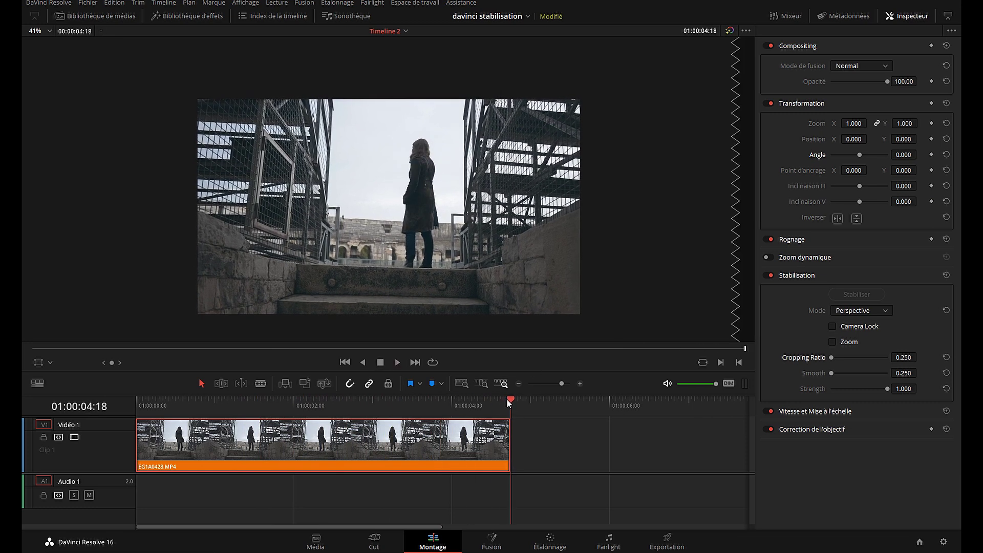
pyautogui.moveTo(507, 400); pyautogui.dragTo(435, 401)
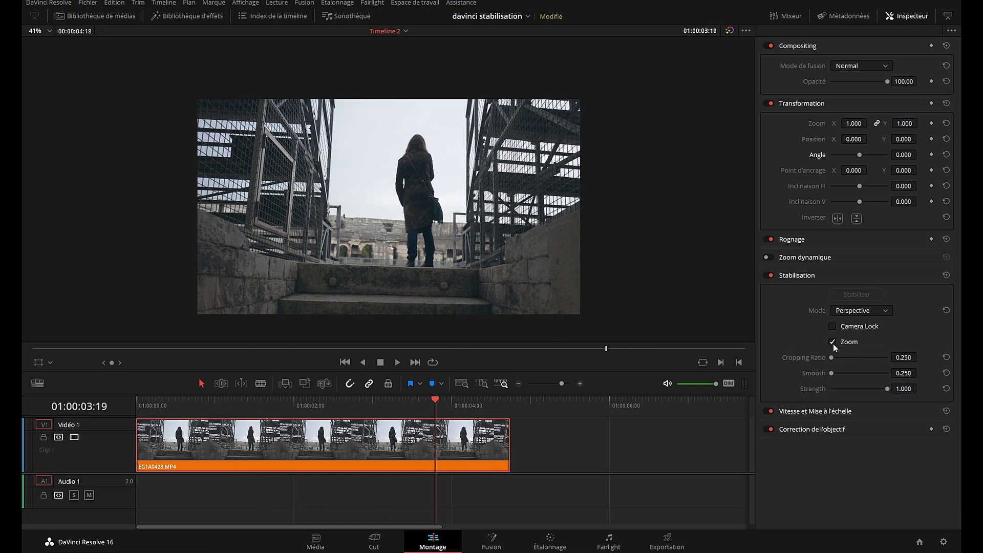
# Switch Mode to Similarity, re-run the stabiliser and review the playback.
pyautogui.click(879, 311)
pyautogui.click(874, 313)
pyautogui.click(874, 311)
pyautogui.click(874, 335)
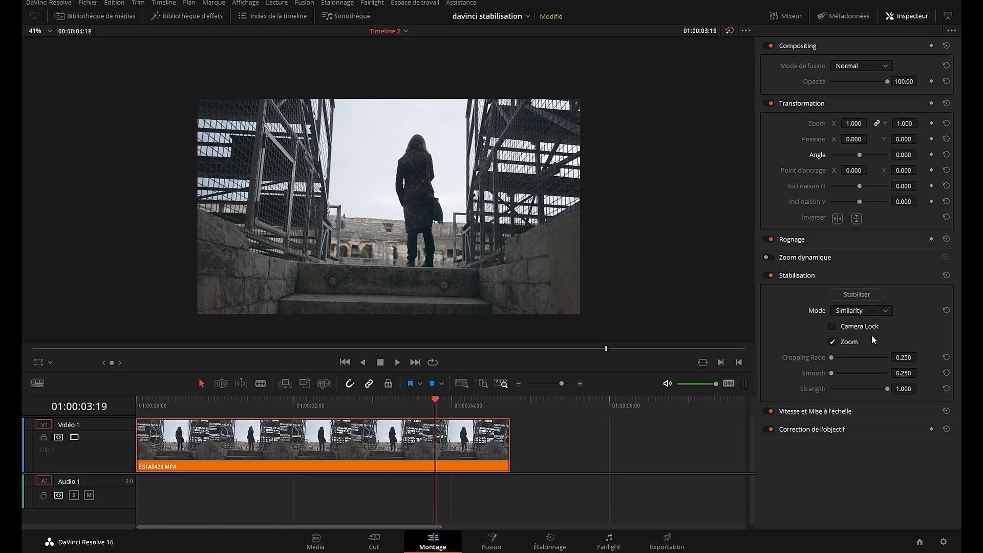
pyautogui.click(869, 295)
pyautogui.press('space')
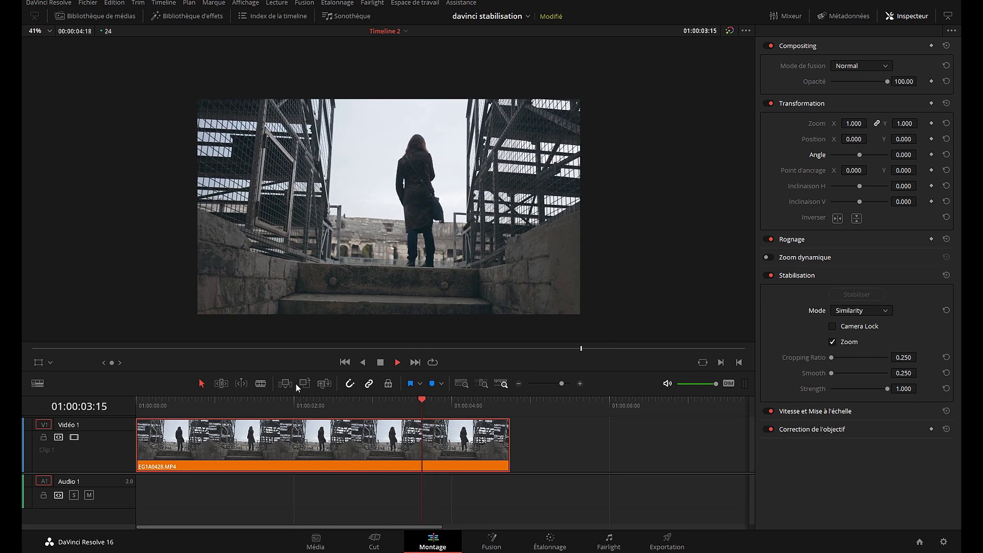
pyautogui.click(140, 404)
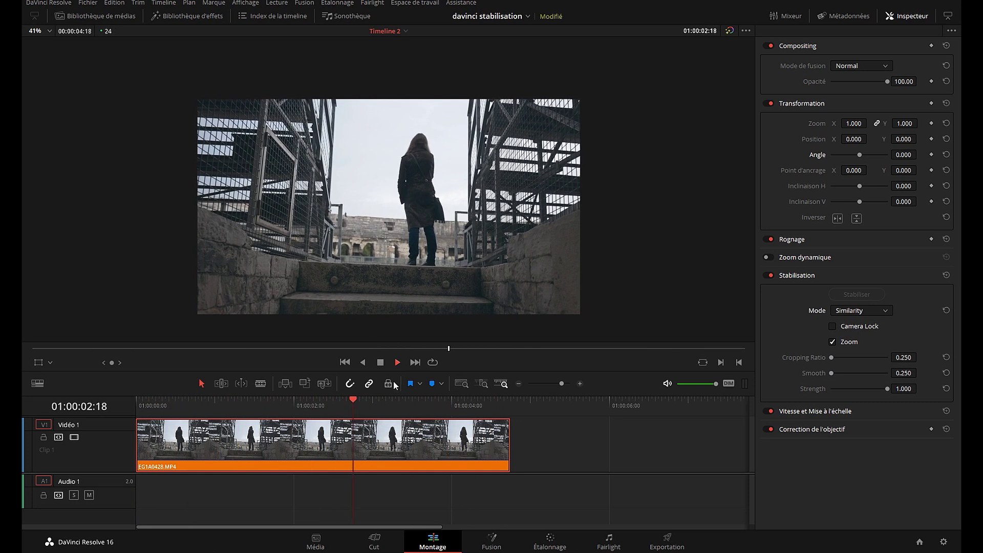
pyautogui.click(489, 401)
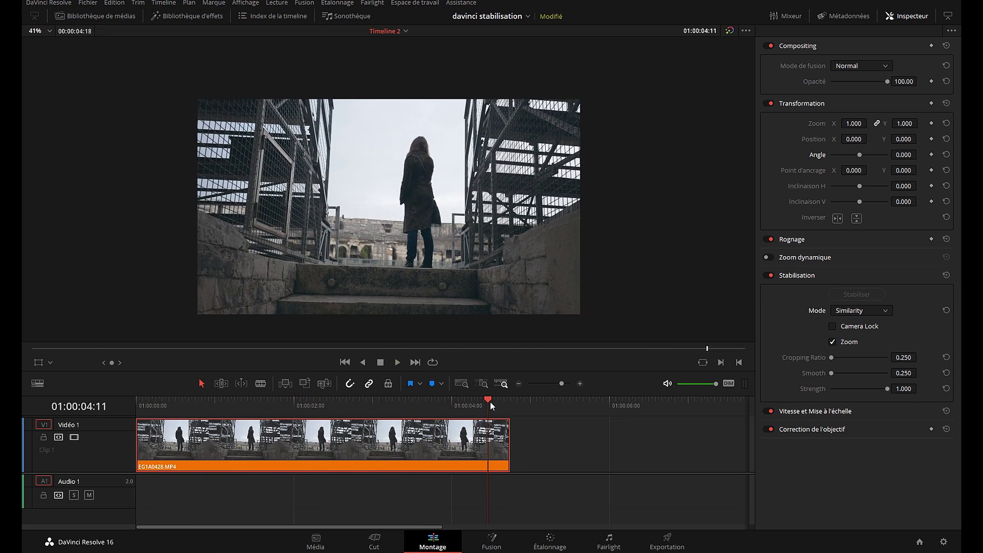
pyautogui.moveTo(490, 402); pyautogui.dragTo(137, 407)
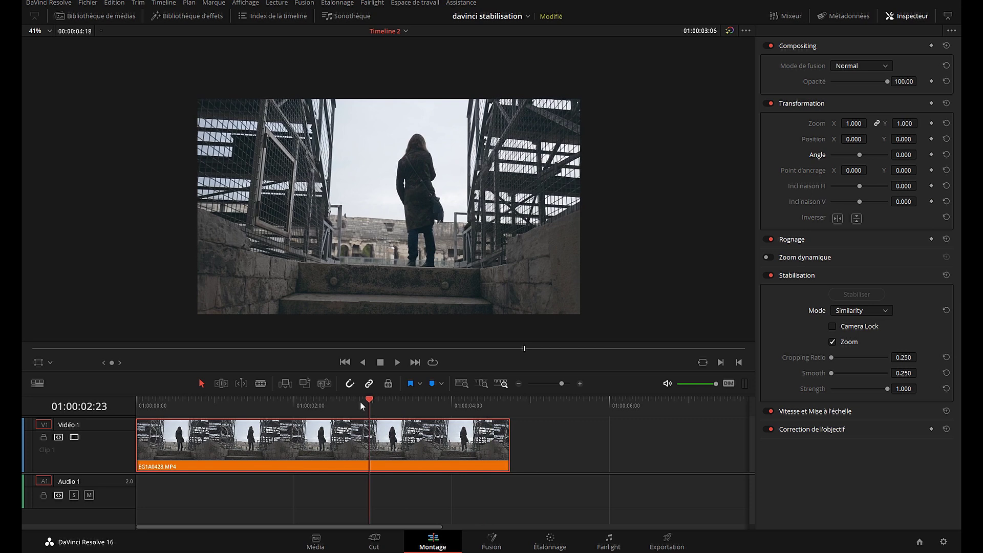
# Switch Mode to Translation, re-run the stabiliser and play the clip to judge it.
pyautogui.click(878, 312)
pyautogui.click(865, 346)
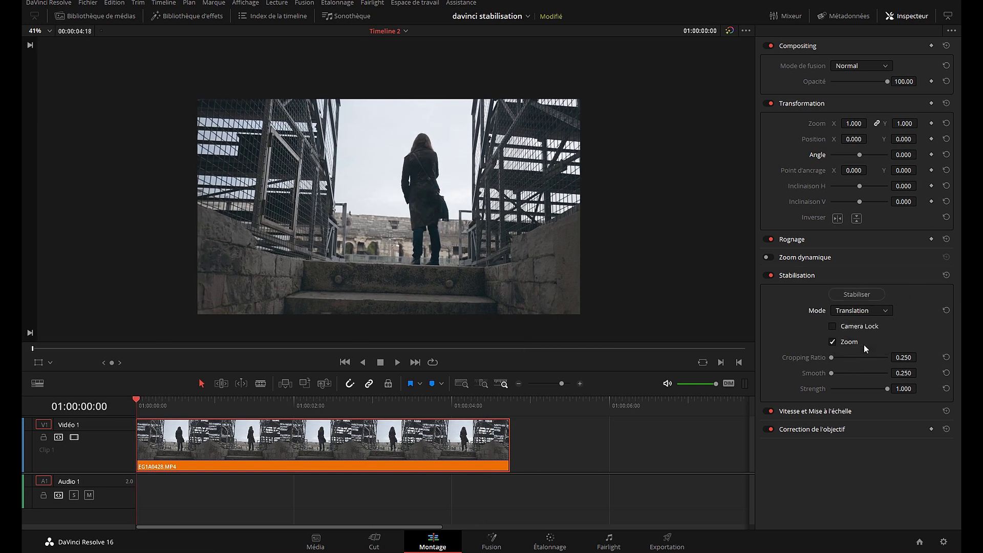
pyautogui.click(857, 295)
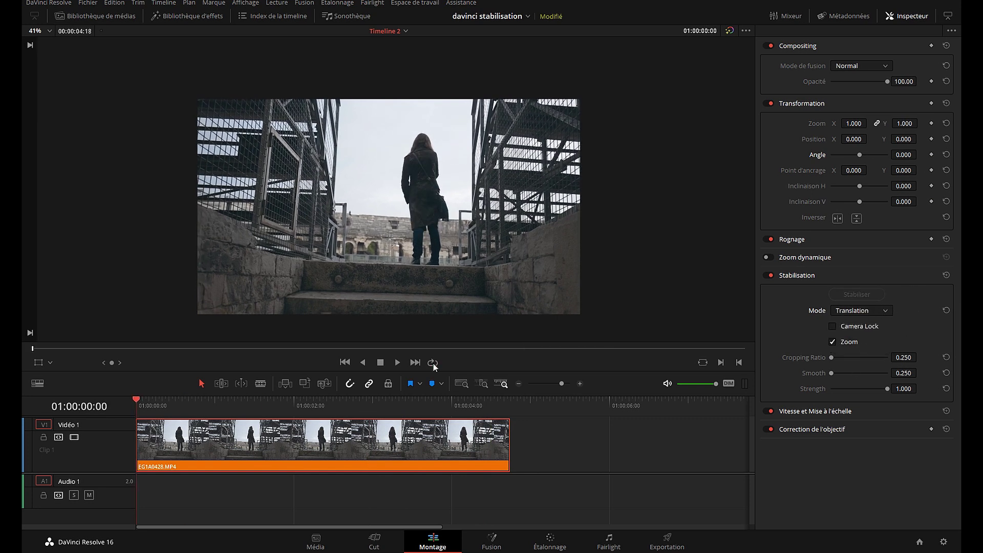
pyautogui.click(397, 363)
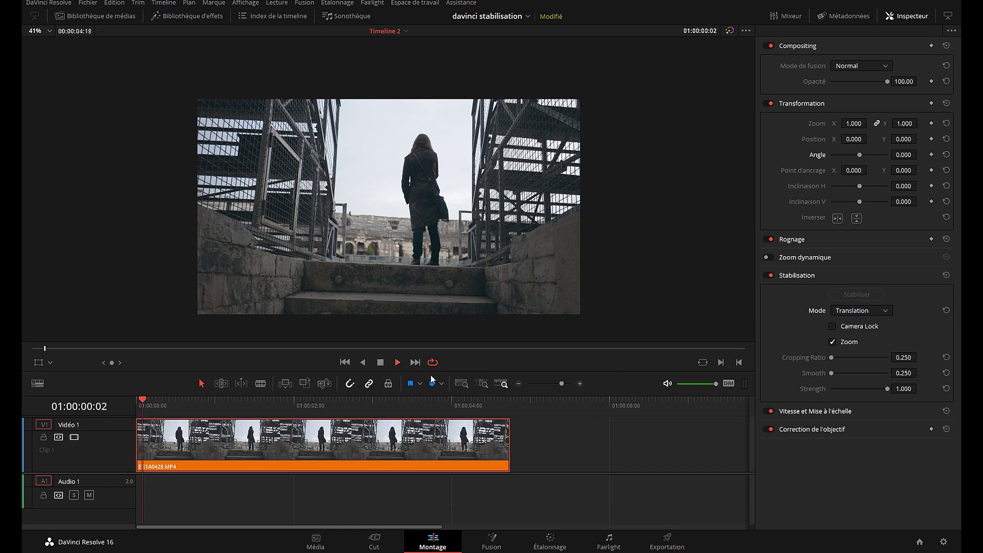
pyautogui.click(383, 363)
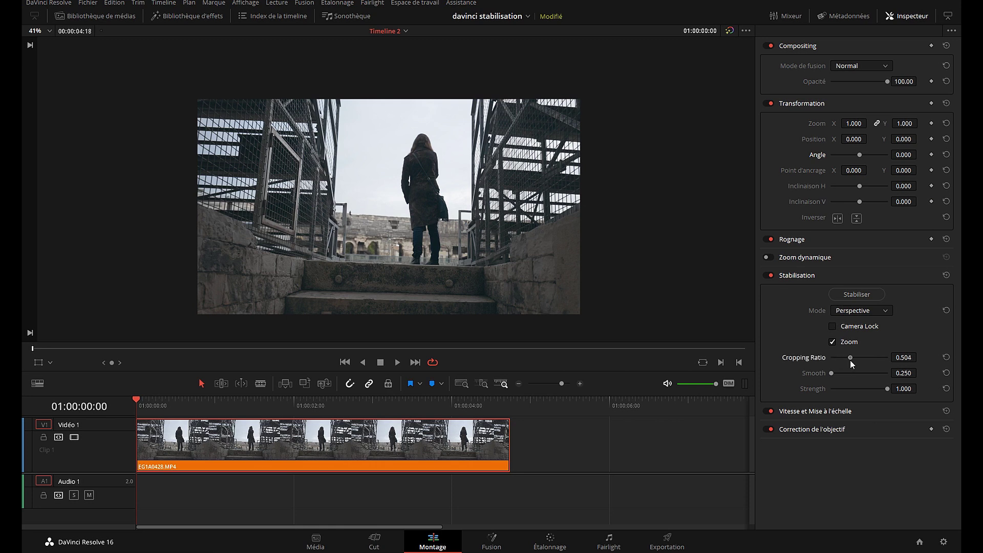
# Lower Cropping Ratio to 0.250, enable Camera Lock and re-run the stabiliser.
pyautogui.moveTo(850, 361); pyautogui.dragTo(805, 361)
pyautogui.click(833, 326)
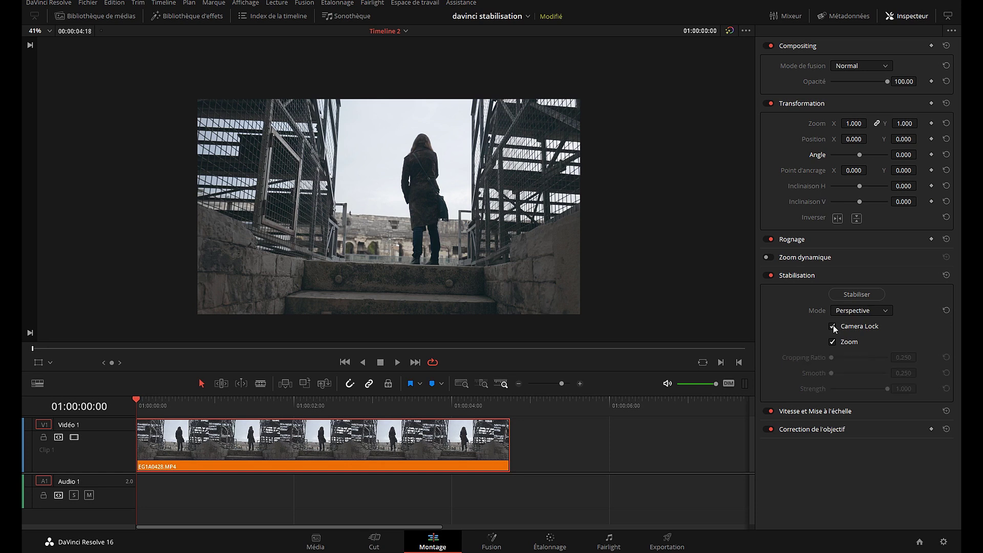
pyautogui.click(861, 297)
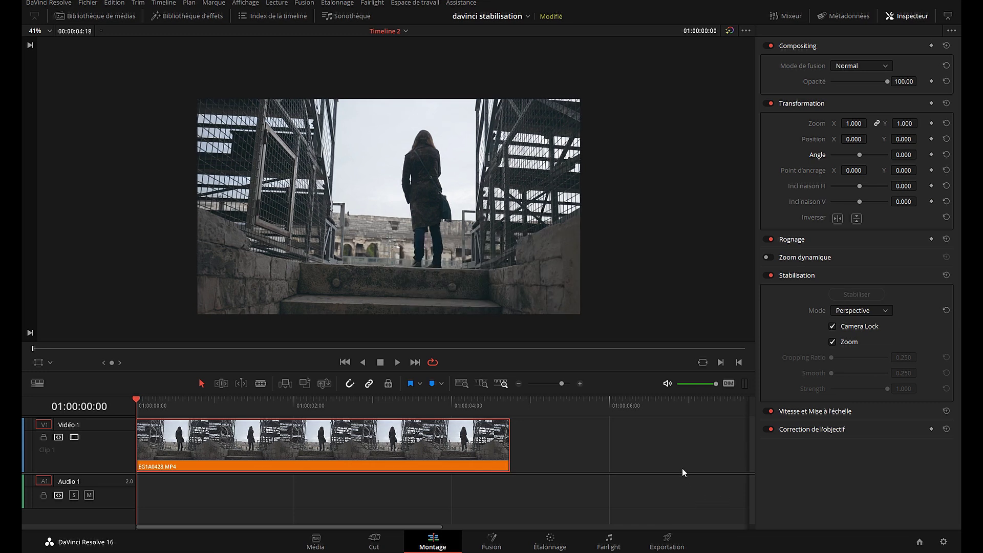
# Play back the Camera Lock stabilised clip to review the locked-off result.
pyautogui.click(398, 362)
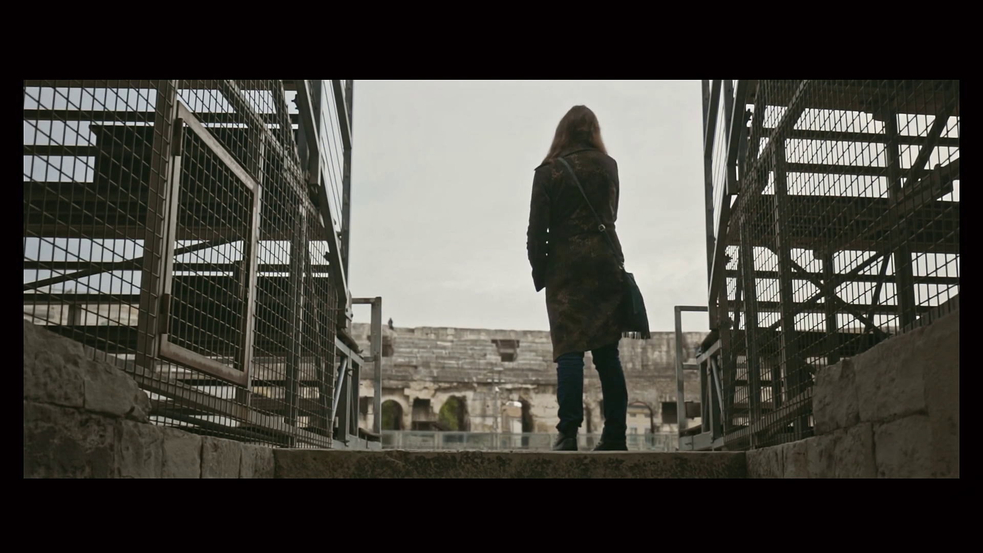
pyautogui.moveTo(818, 316)
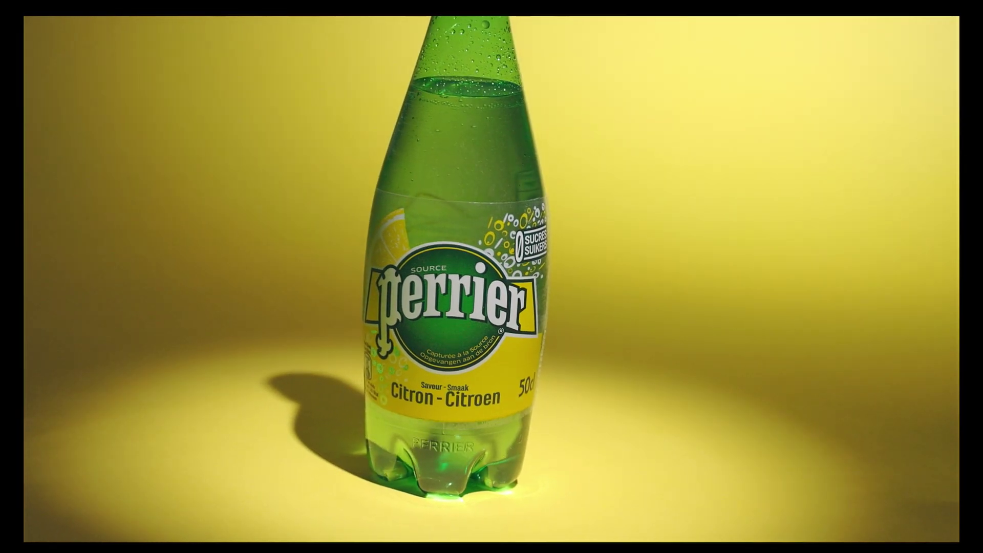
# Leave playback and return to Timeline 1 on the Edit page.
pyautogui.press('Escape')
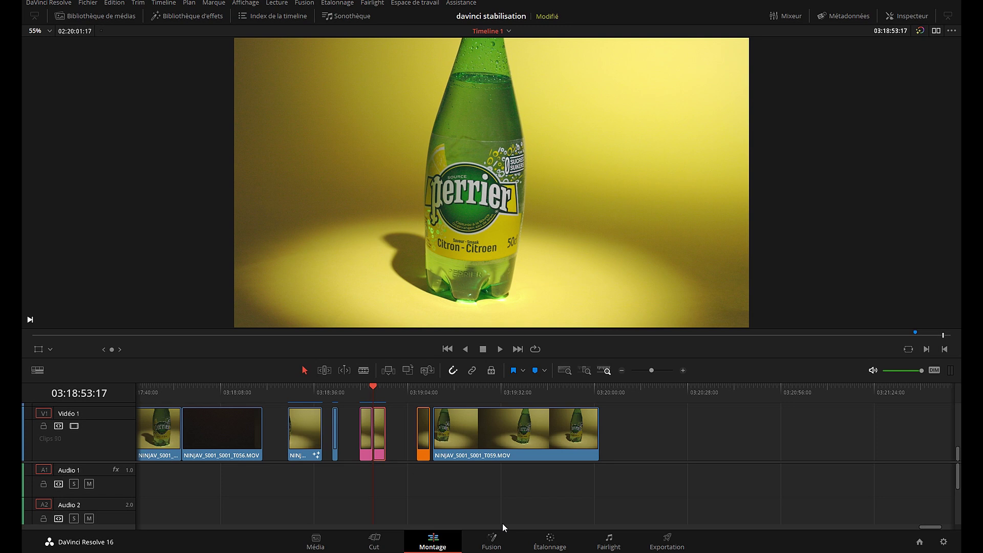
# Zoom the timeline, scrub the pink NINJAV_S001_S001_T058.MOV clip and open it in Fusion.
pyautogui.hotkey('ctrl', '=')
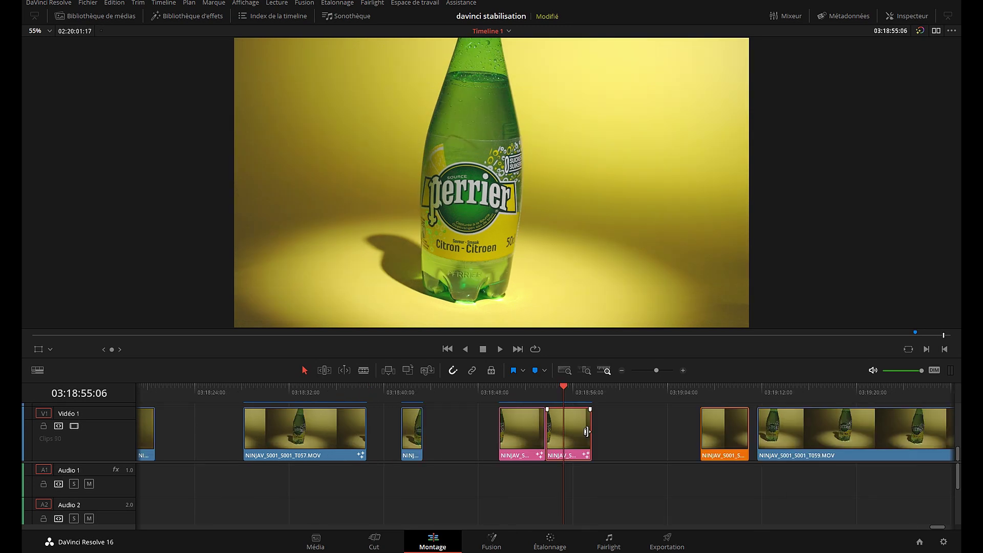
pyautogui.moveTo(529, 404); pyautogui.dragTo(567, 411)
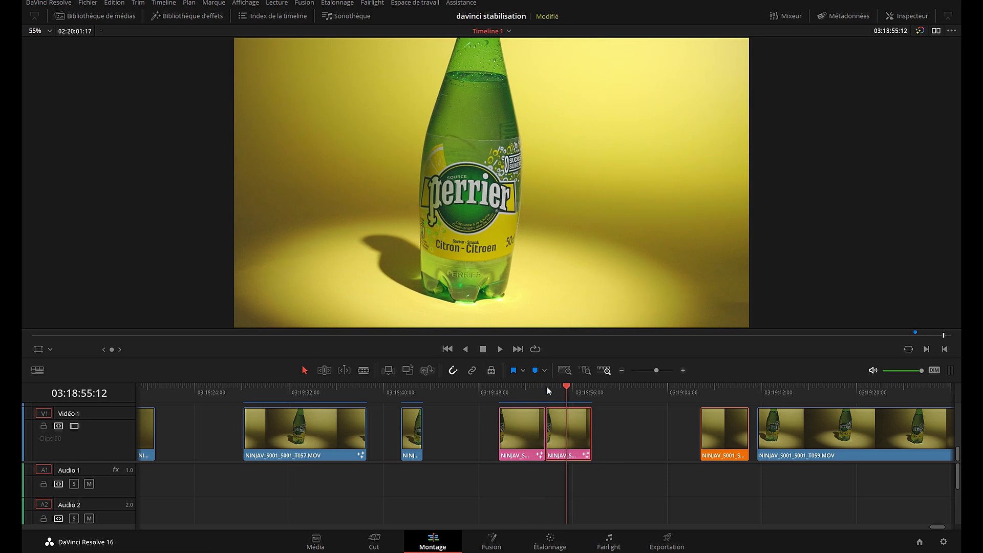
pyautogui.moveTo(566, 387); pyautogui.dragTo(513, 399)
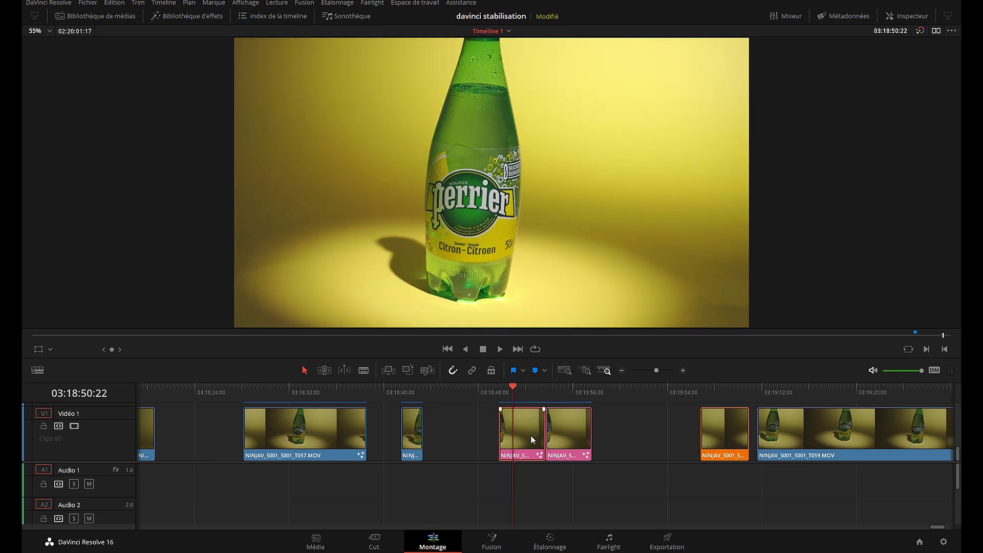
pyautogui.click(491, 547)
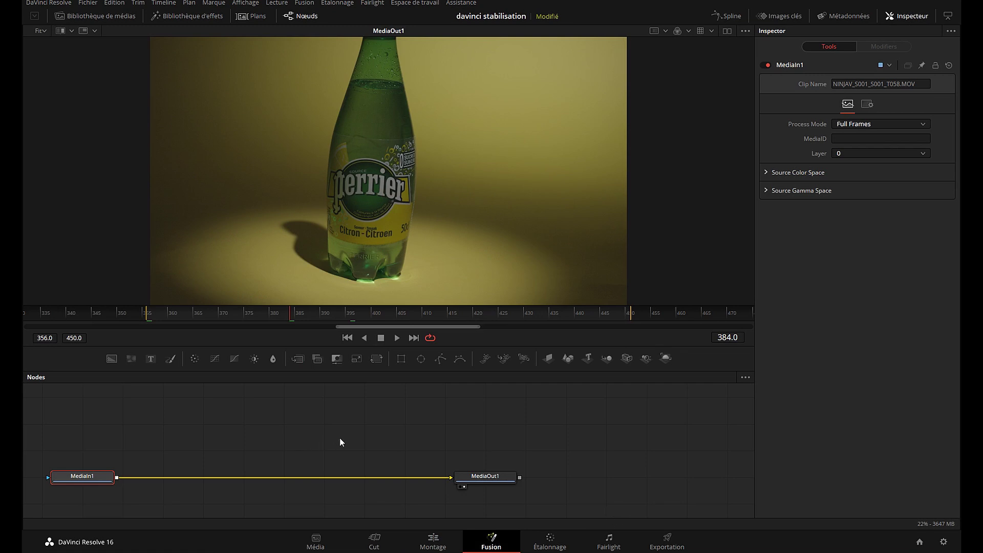
# Insert a Tracker node between MediaIn1 and MediaOut1 via a 'tracker' tool search.
pyautogui.hotkey('shift', 'space')
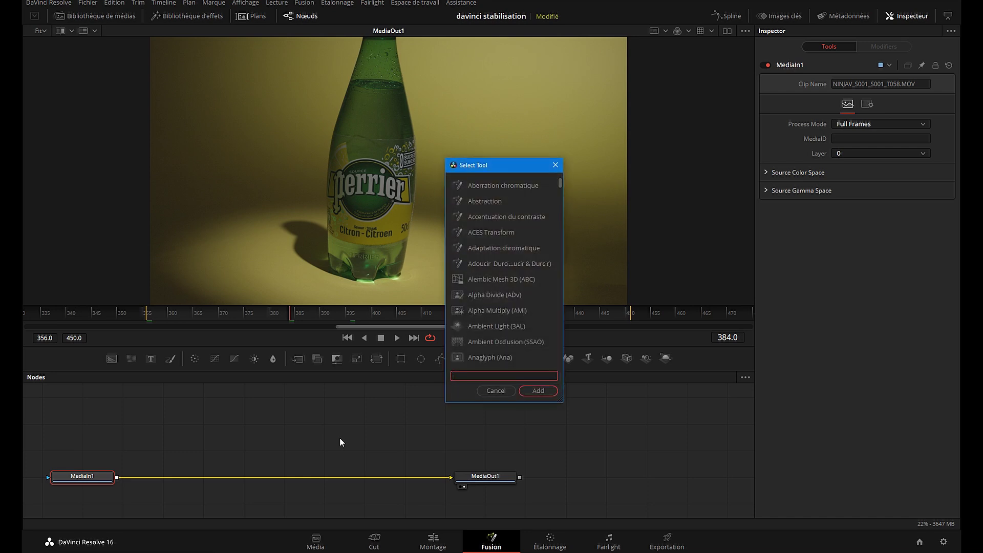
pyautogui.write('t')
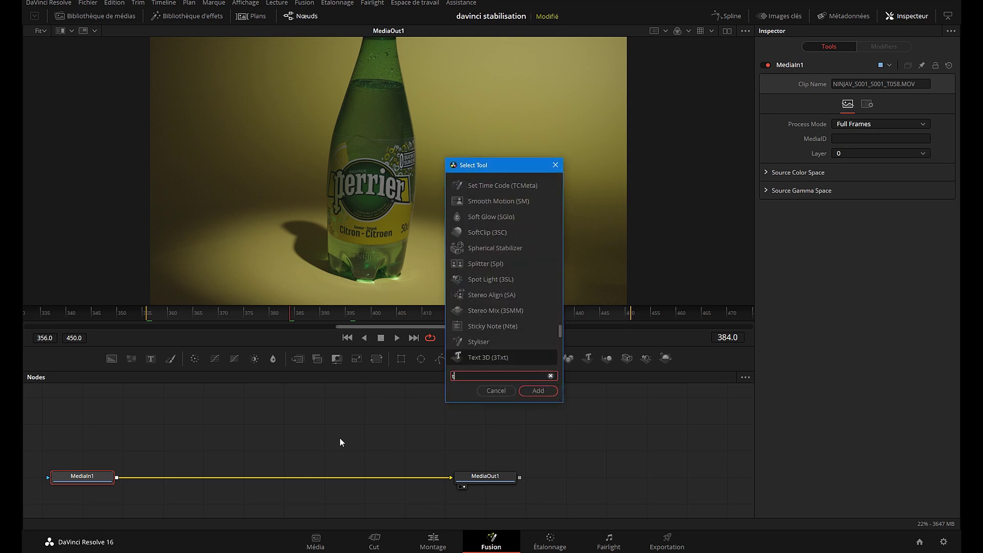
pyautogui.write('rac')
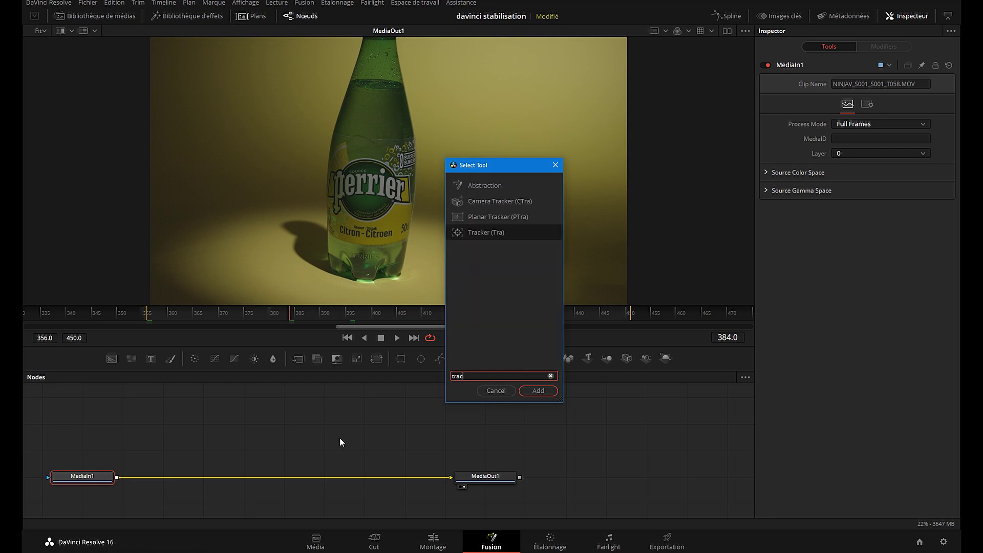
pyautogui.write('ker')
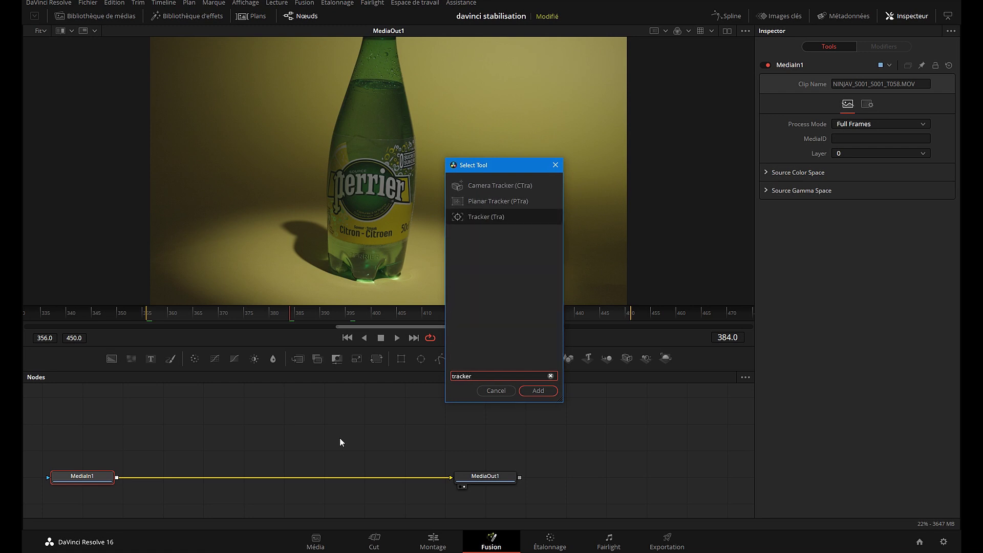
pyautogui.doubleClick(505, 217)
# Move the Tracker1 node further right in the node graph.
pyautogui.moveTo(163, 477)
pyautogui.mouseDown()
pyautogui.moveTo(233, 474)
pyautogui.moveTo(205, 480)
pyautogui.mouseUp()
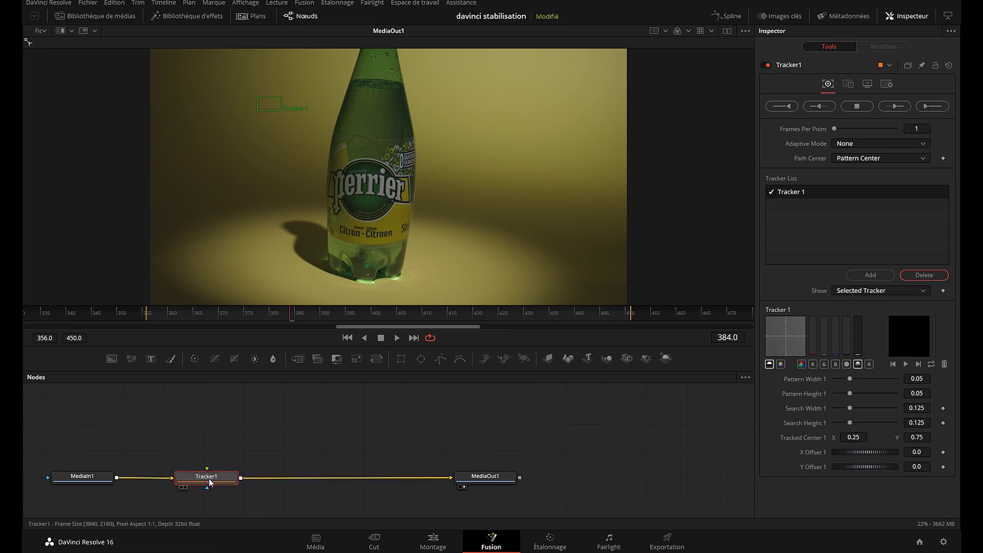
pyautogui.click(919, 18)
pyautogui.click(919, 18)
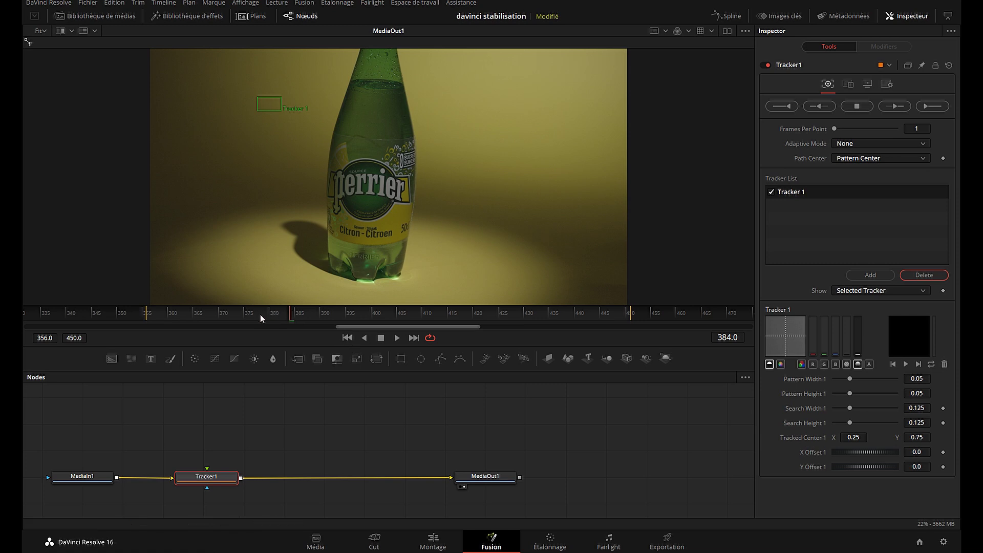
# At frame 356, position the tracker pattern on the top edge of the Perrier label.
pyautogui.click(348, 338)
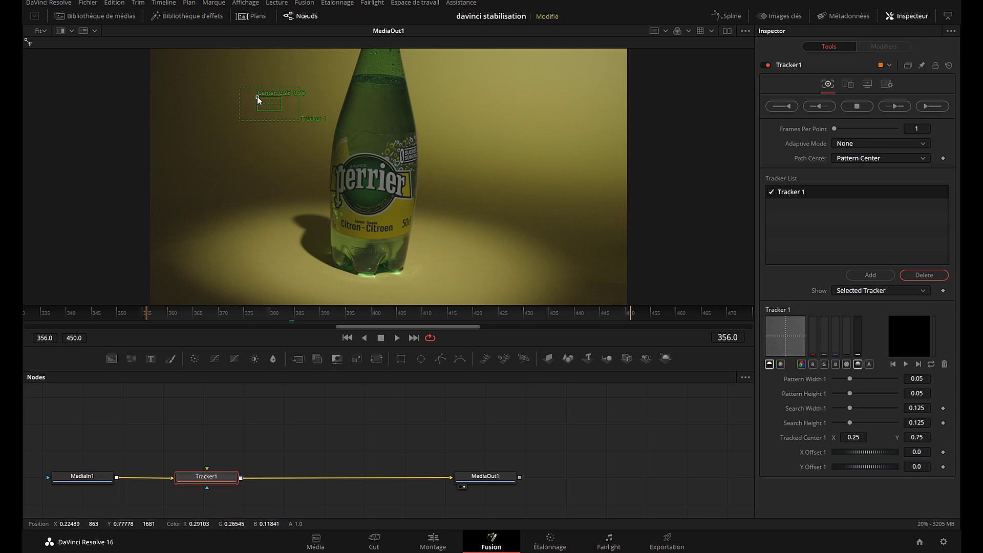
pyautogui.moveTo(258, 97); pyautogui.dragTo(346, 165)
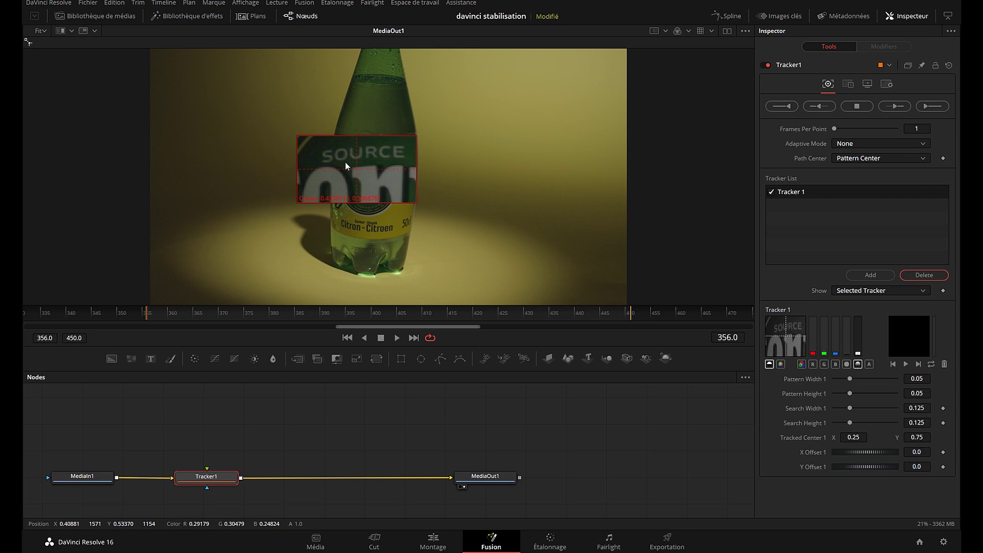
pyautogui.moveTo(345, 162); pyautogui.dragTo(347, 163)
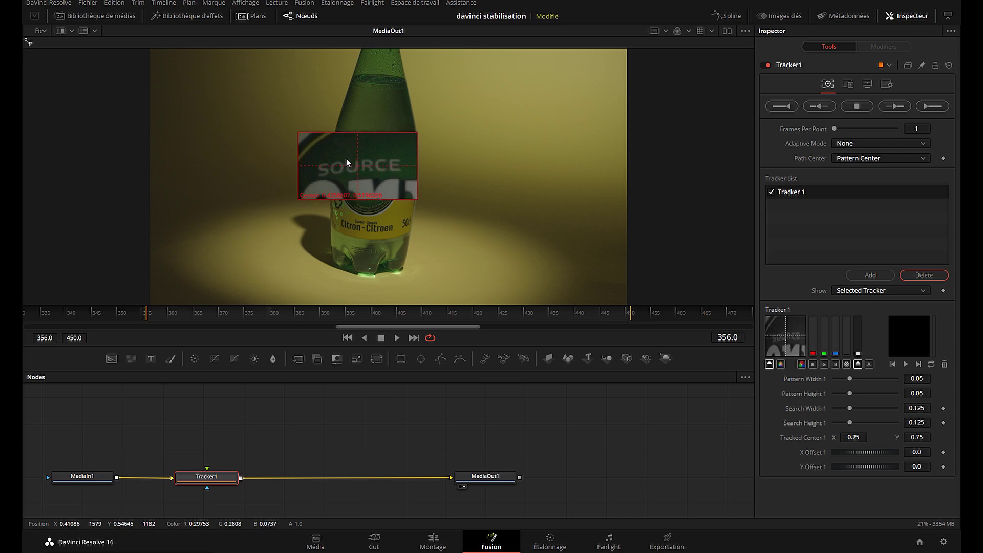
pyautogui.moveTo(347, 160); pyautogui.dragTo(345, 159)
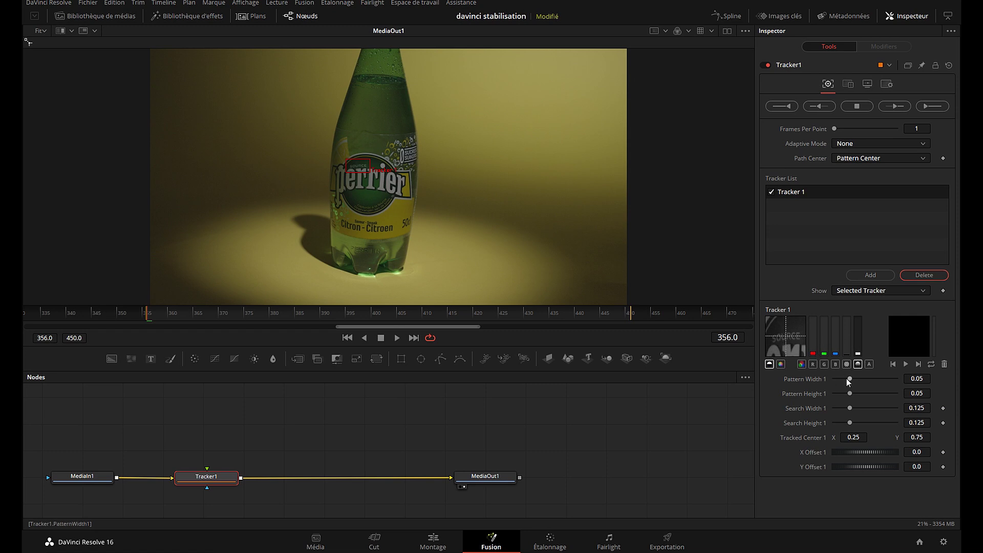
# Keep Tracker1's default pattern width 0.05 and search width 0.125, then track forward through frames 356–450.
pyautogui.moveTo(850, 380); pyautogui.dragTo(854, 380)
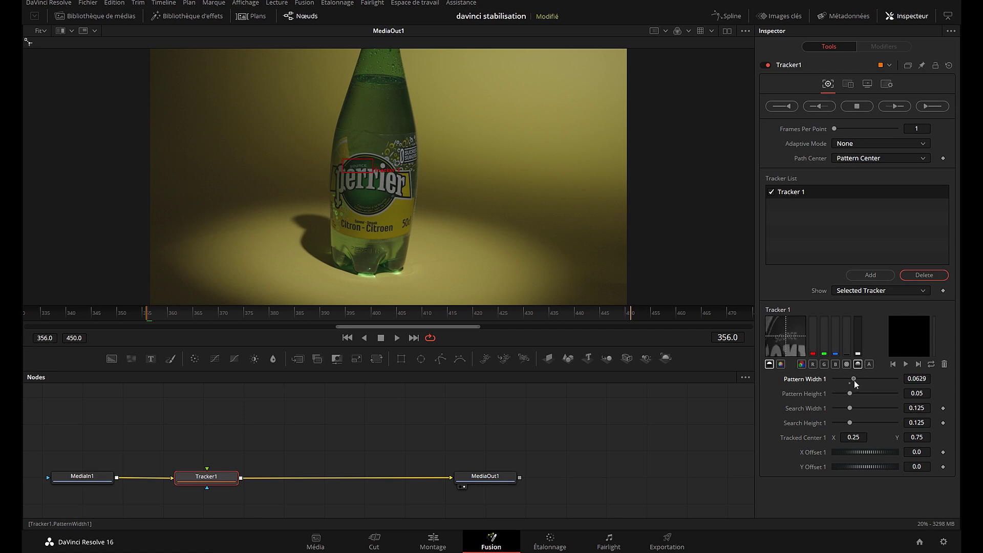
pyautogui.doubleClick(821, 381)
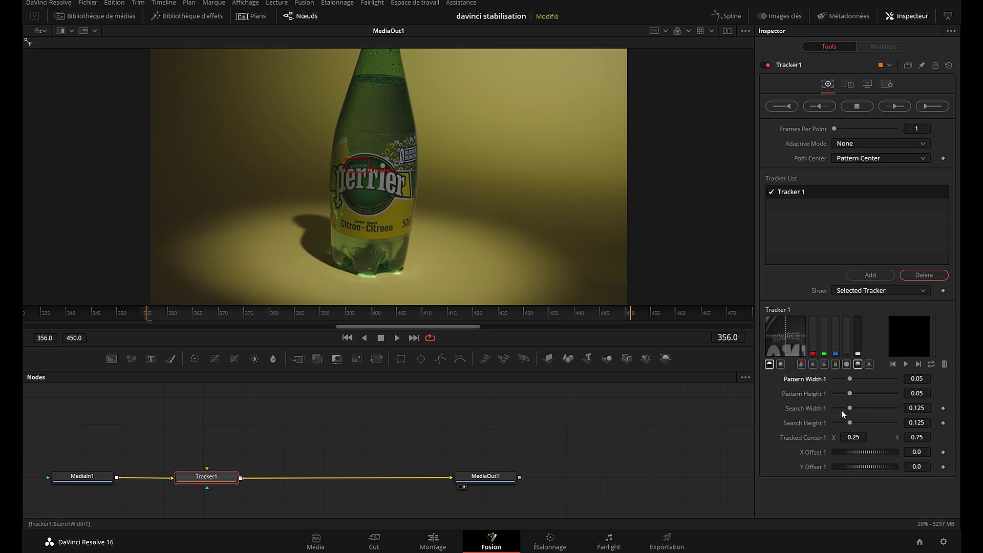
pyautogui.moveTo(850, 408); pyautogui.dragTo(865, 411)
pyautogui.moveTo(865, 408); pyautogui.dragTo(850, 408)
pyautogui.doubleClick(813, 408)
pyautogui.click(937, 105)
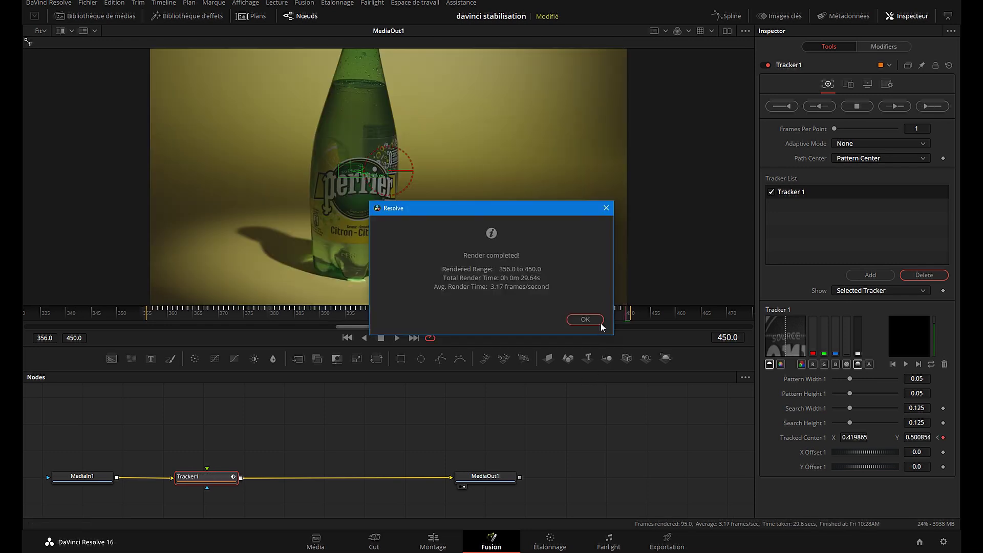
# Dismiss the Render completed message and play back frames 356–450 to review Tracker1's path.
pyautogui.click(599, 321)
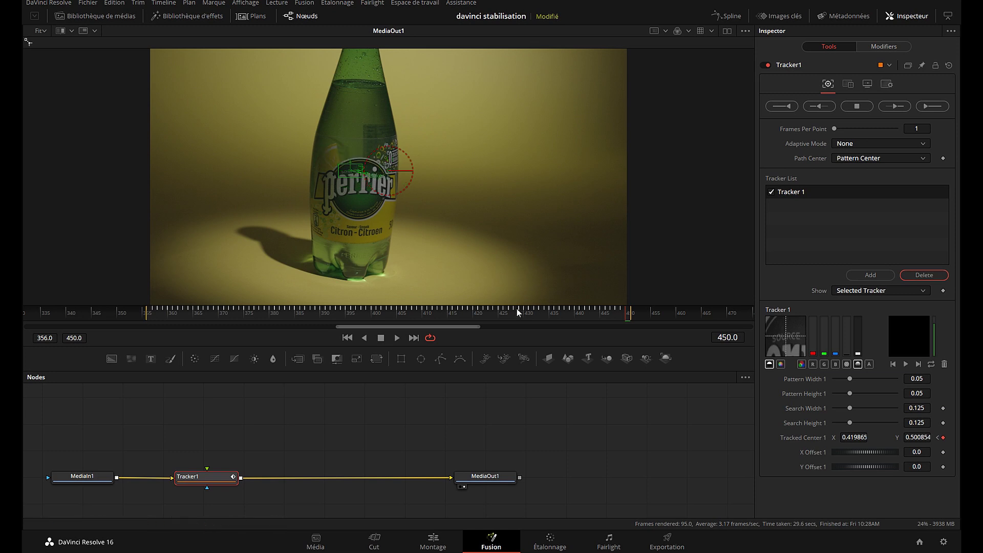
pyautogui.click(398, 337)
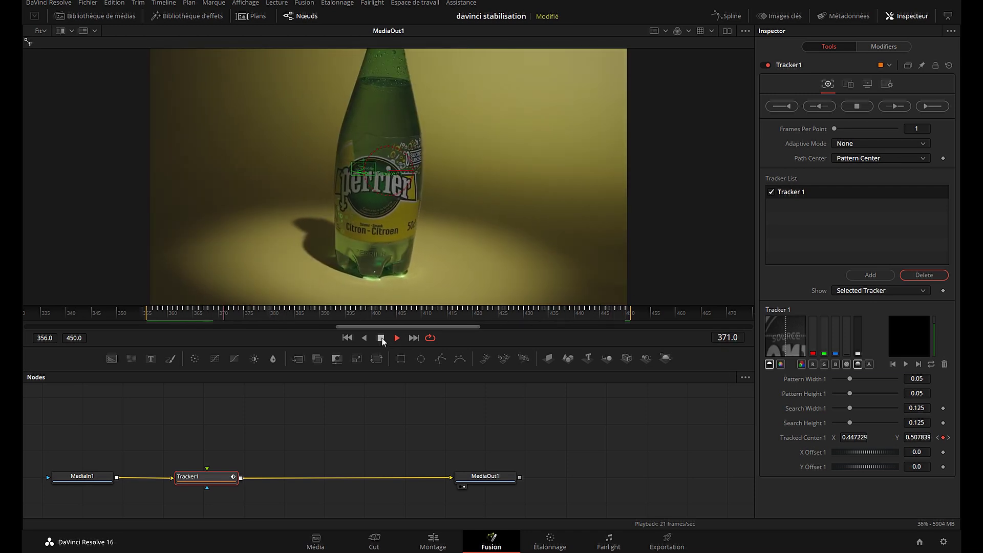
pyautogui.click(382, 339)
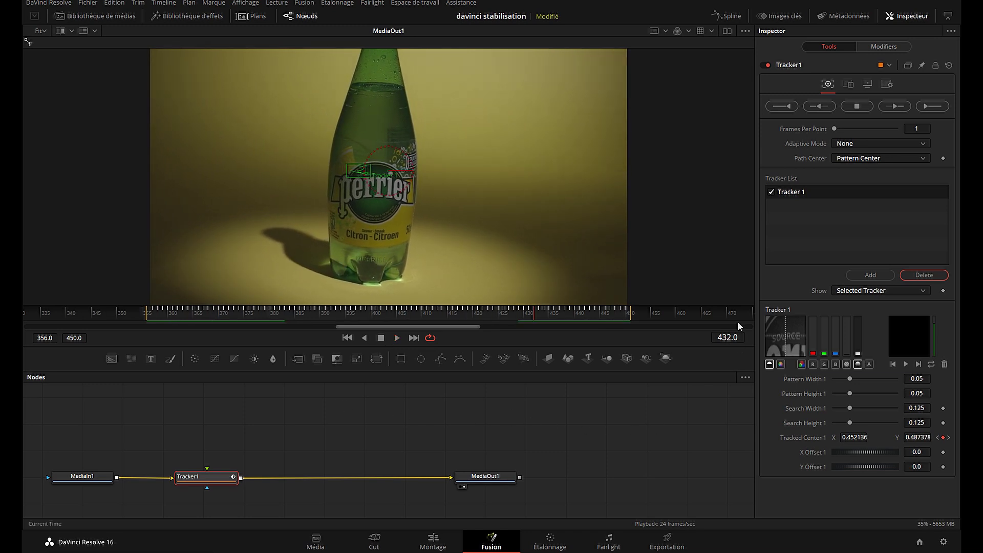
# Switch Tracker1's Operation to Match Move in its operation settings.
pyautogui.click(849, 85)
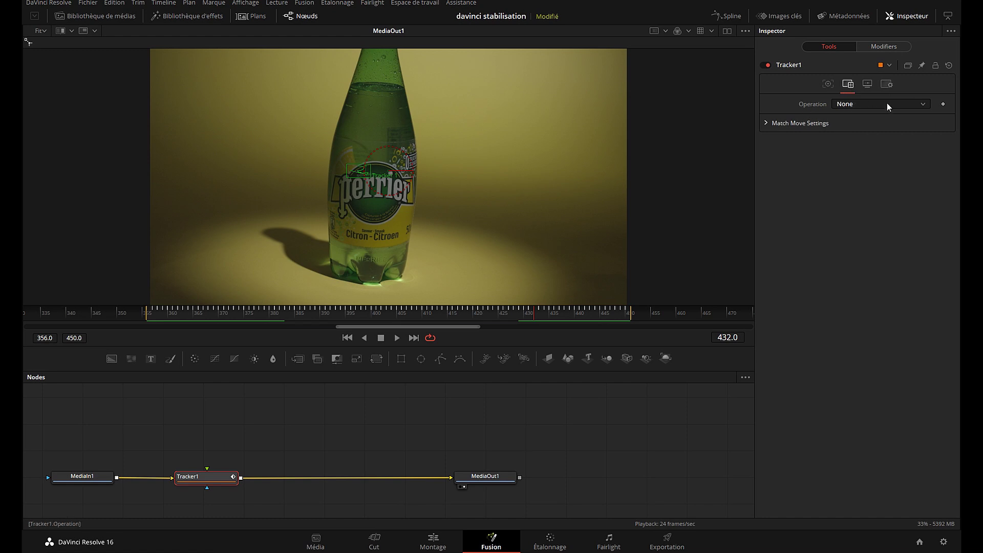
pyautogui.click(924, 105)
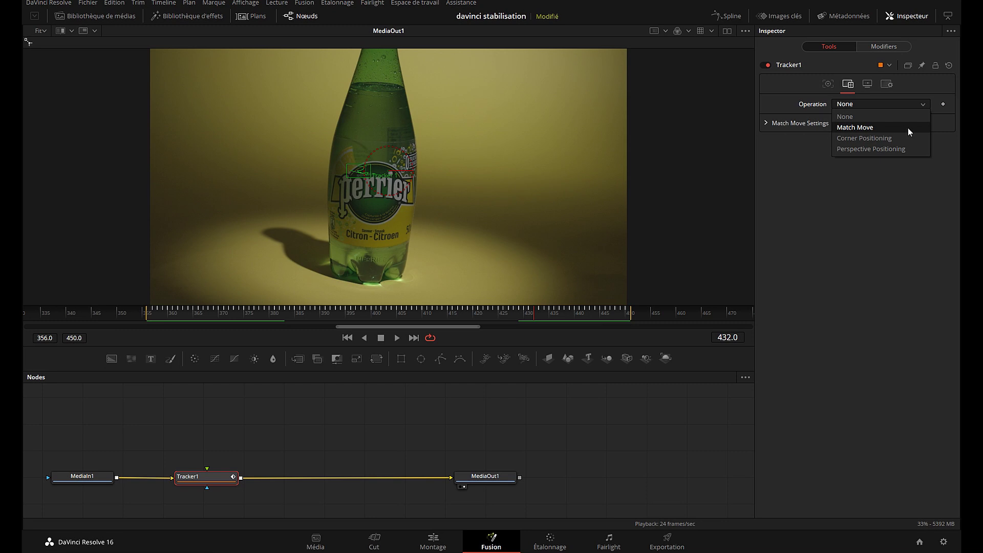
pyautogui.click(908, 128)
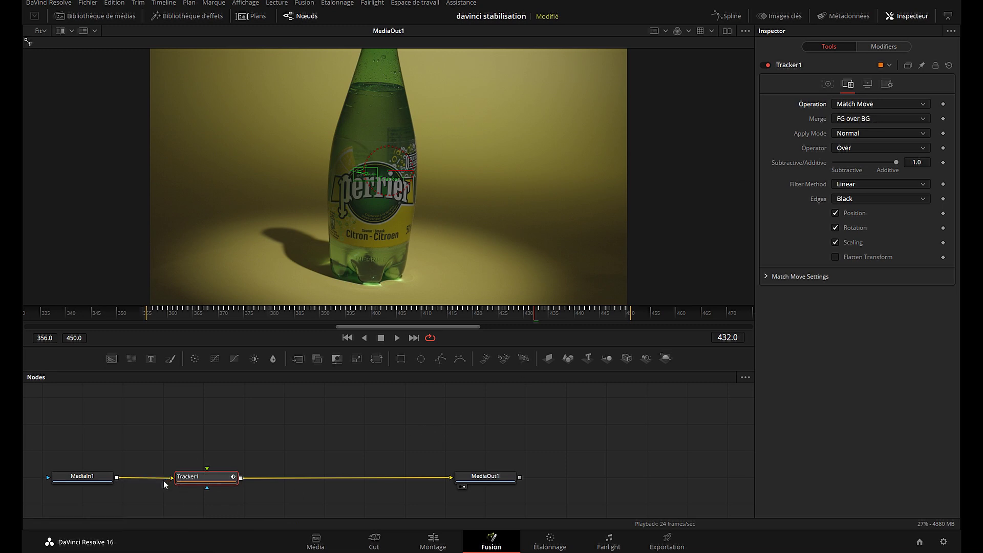
# Add a Text+ node feeding Tracker1's foreground and give it the text 'c'est fou'.
pyautogui.click(177, 413)
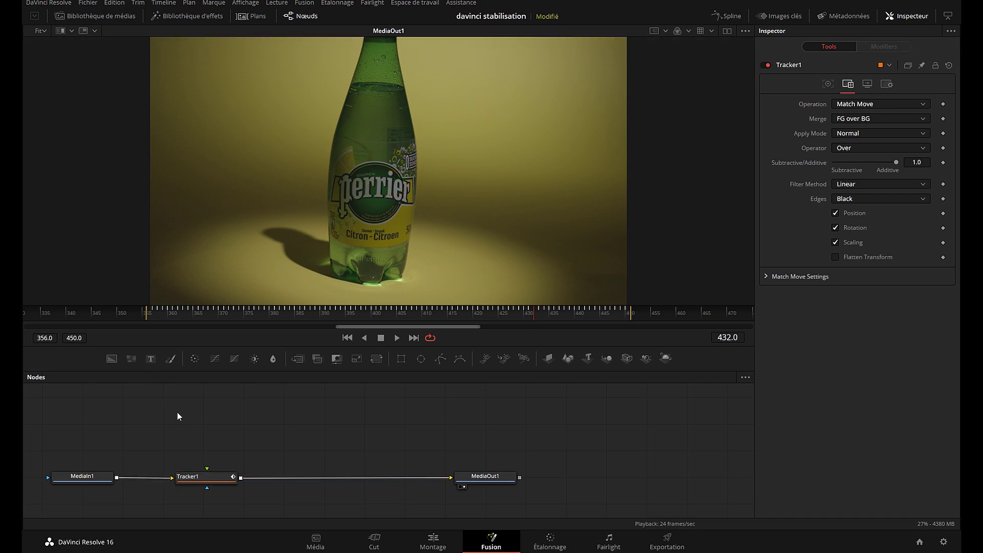
pyautogui.click(151, 360)
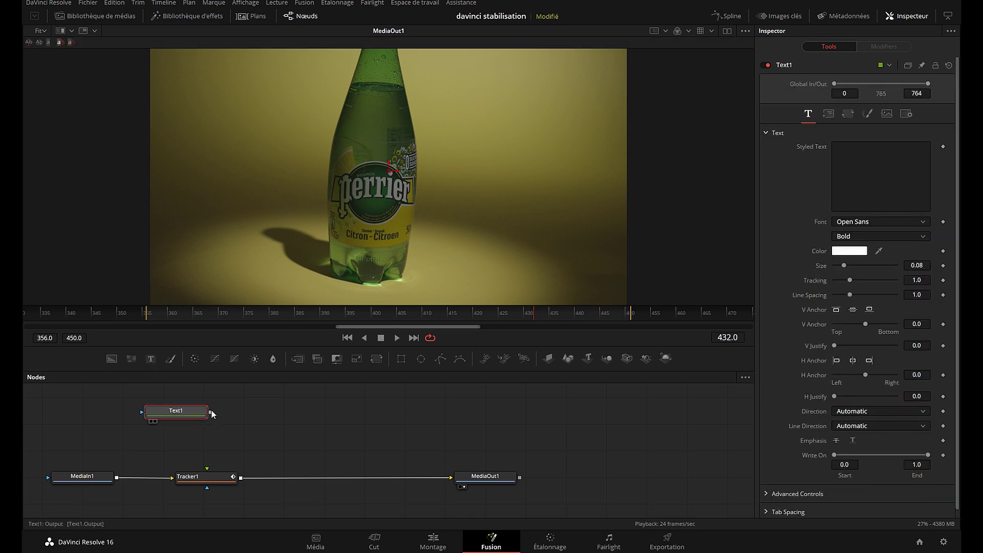
pyautogui.moveTo(210, 413); pyautogui.dragTo(207, 469)
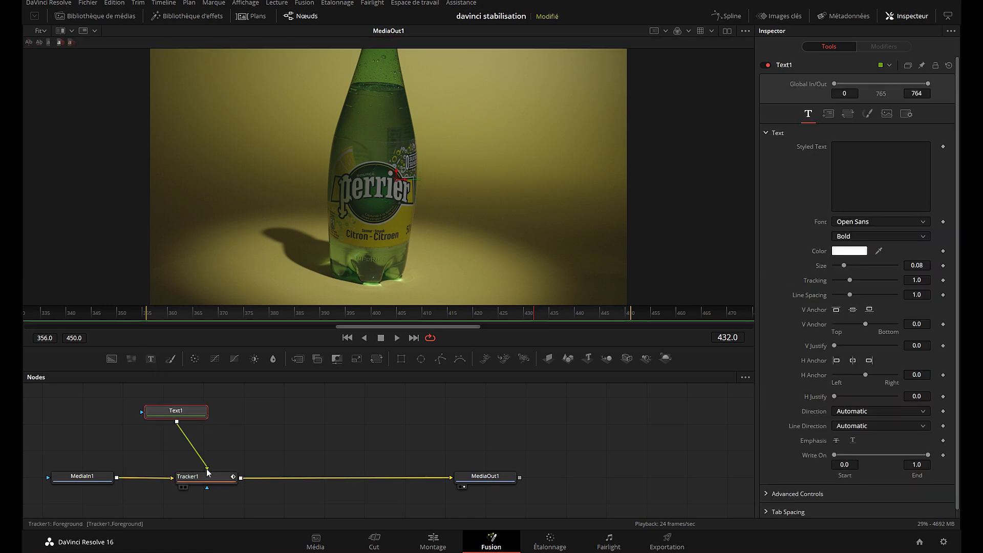
pyautogui.moveTo(188, 415); pyautogui.dragTo(216, 438)
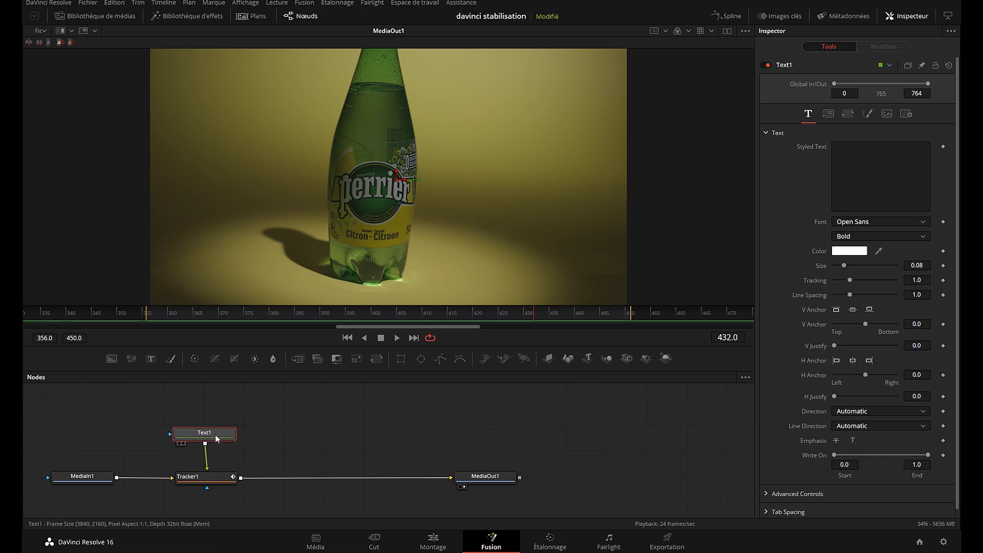
pyautogui.click(865, 154)
pyautogui.write("c'es")
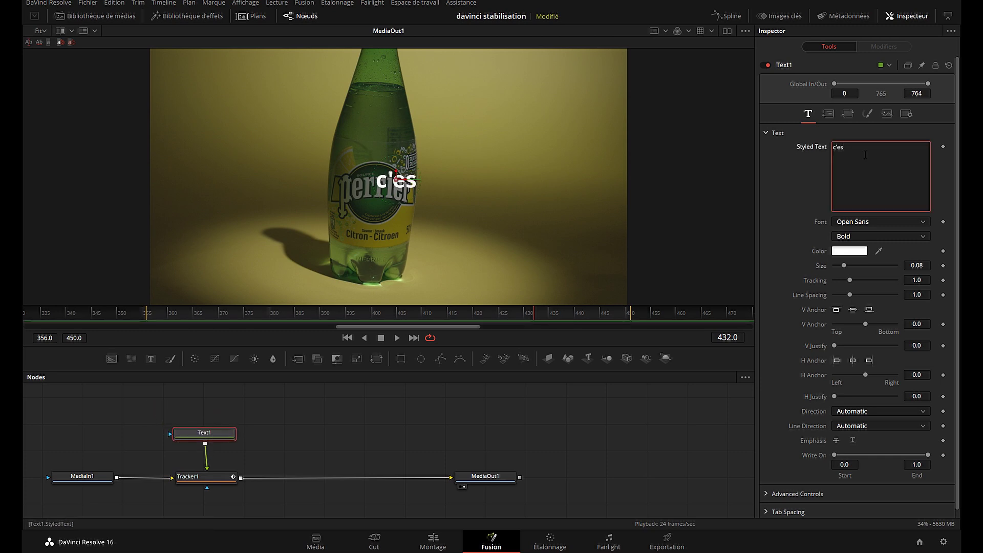
pyautogui.write('t fou')
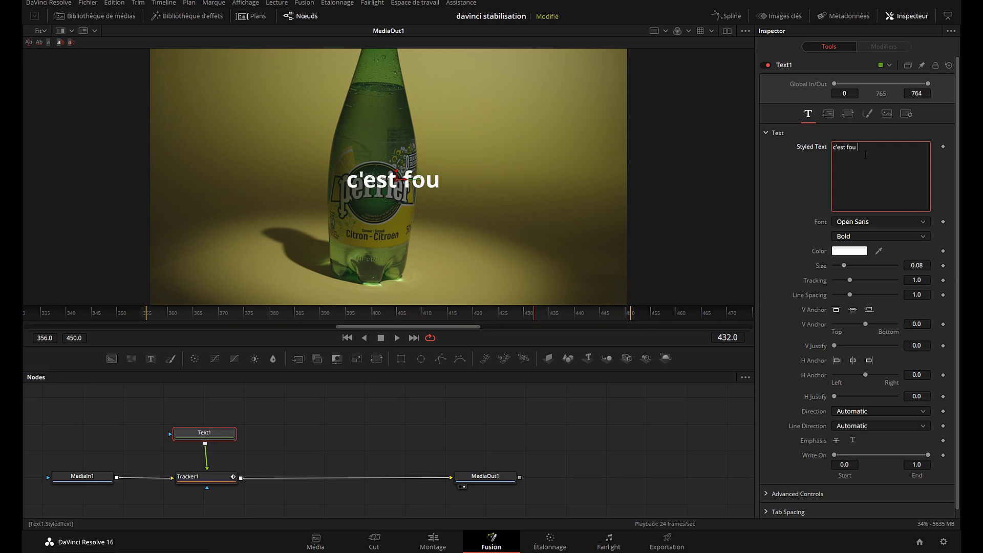
# Move the title lower over the bottle, preview the tracked text, then disconnect Text1 from Tracker1.
pyautogui.moveTo(397, 174); pyautogui.dragTo(380, 211)
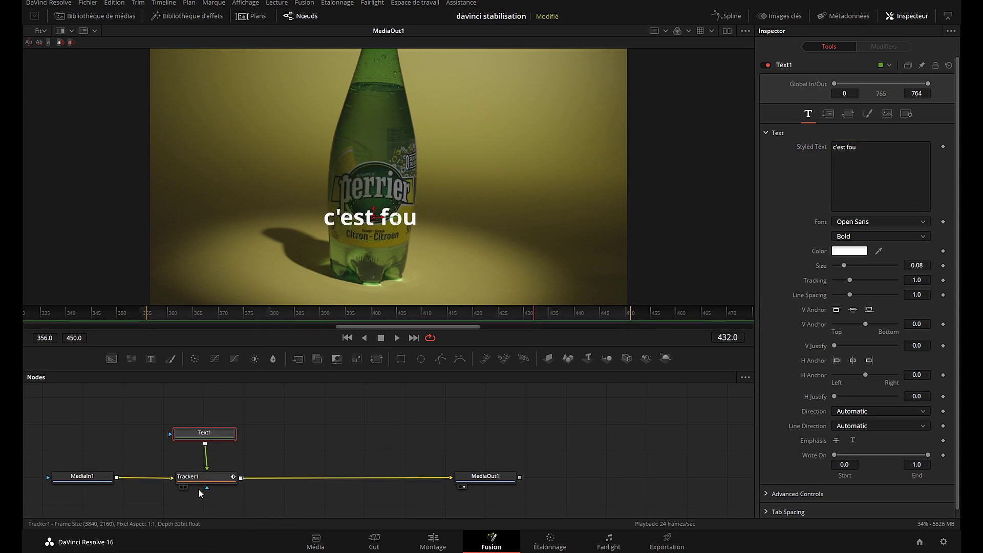
pyautogui.click(397, 338)
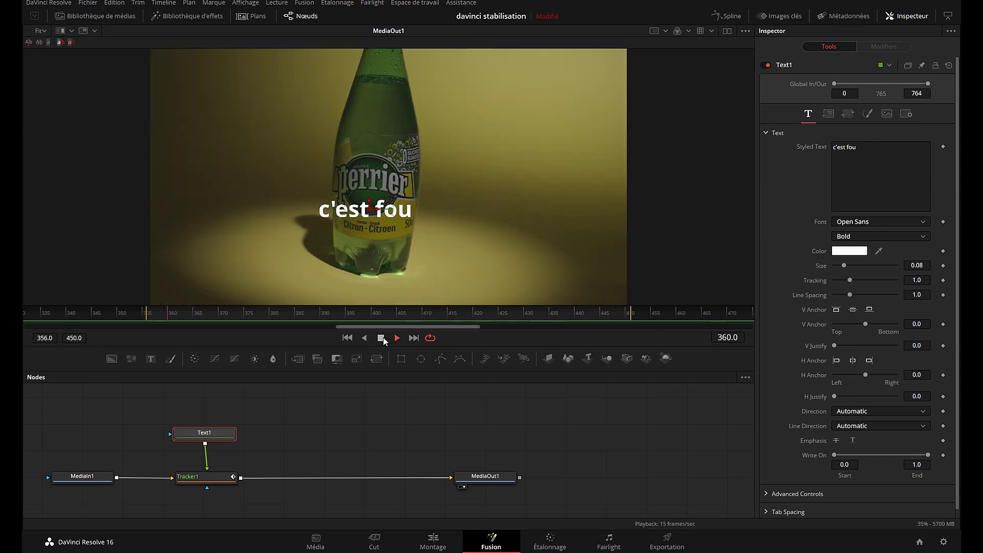
pyautogui.click(381, 338)
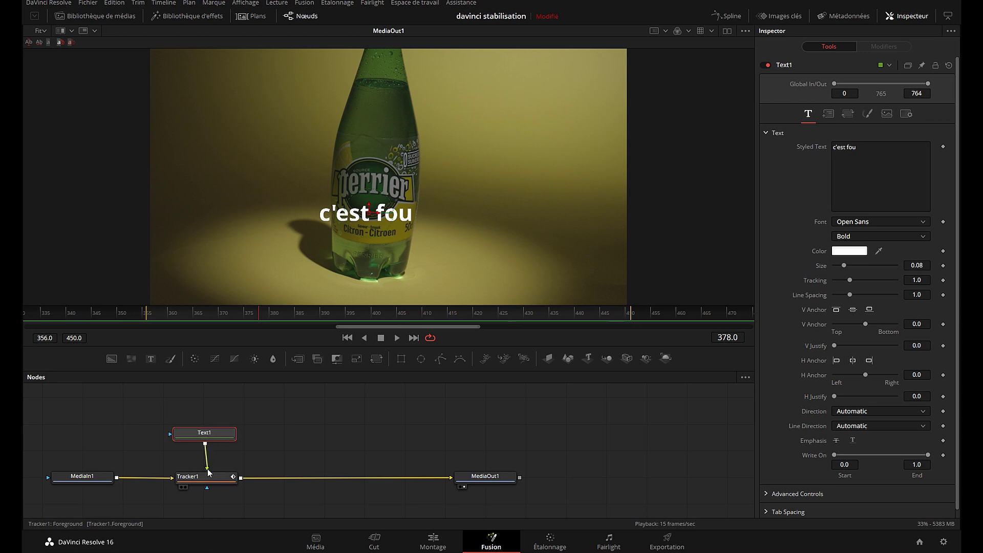
pyautogui.moveTo(206, 469); pyautogui.dragTo(273, 442)
pyautogui.moveTo(205, 433); pyautogui.dragTo(431, 412)
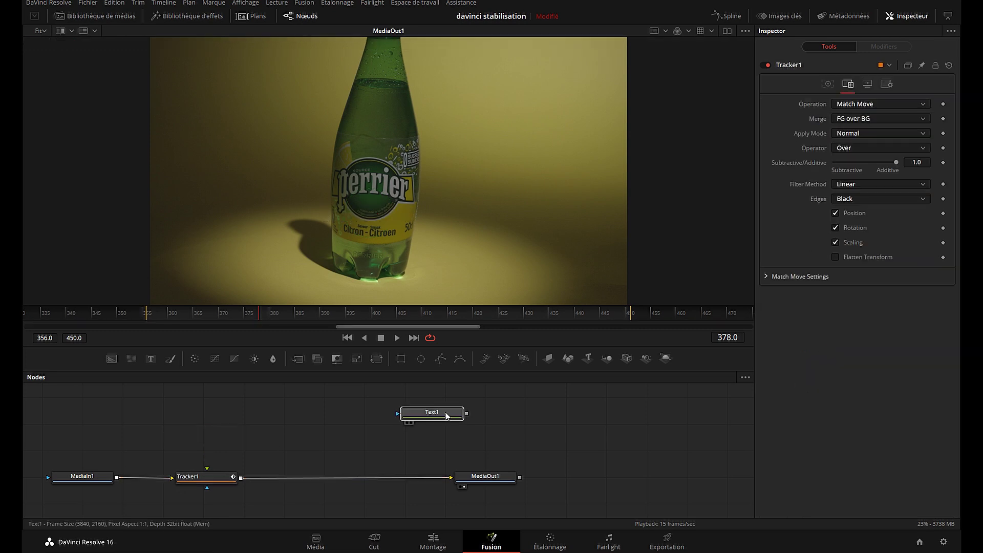
# Set Tracker1's Merge option to BG only so the footage itself is match-moved.
pyautogui.click(211, 479)
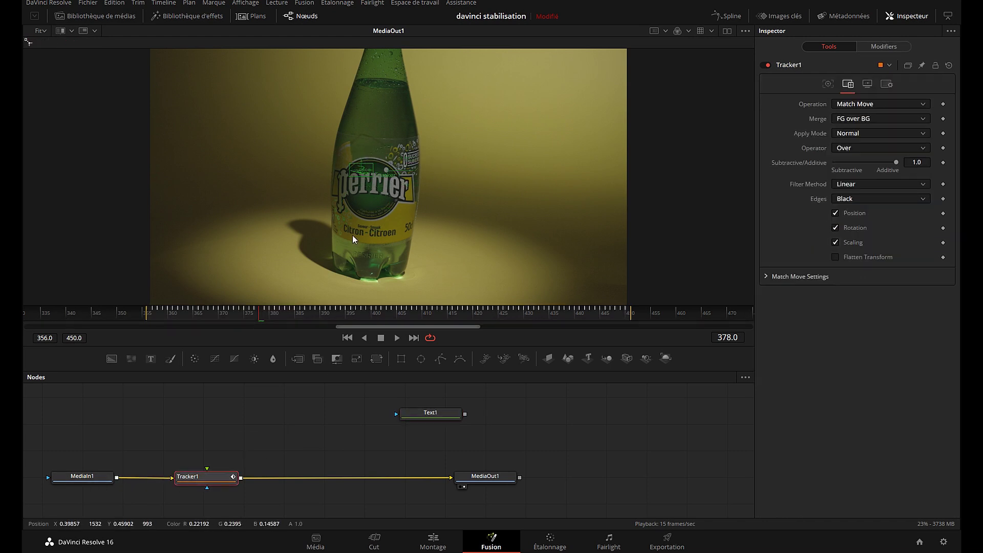
pyautogui.click(903, 116)
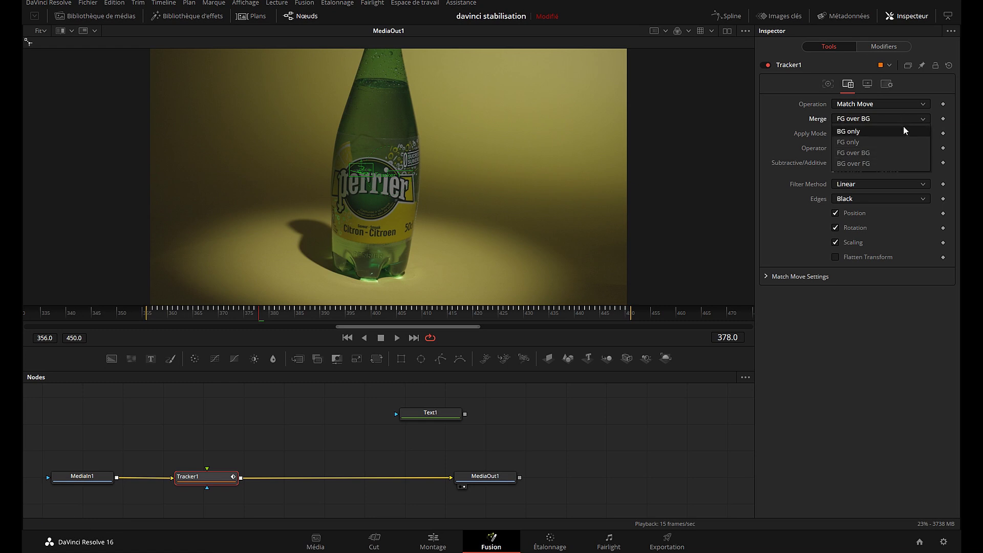
pyautogui.click(903, 130)
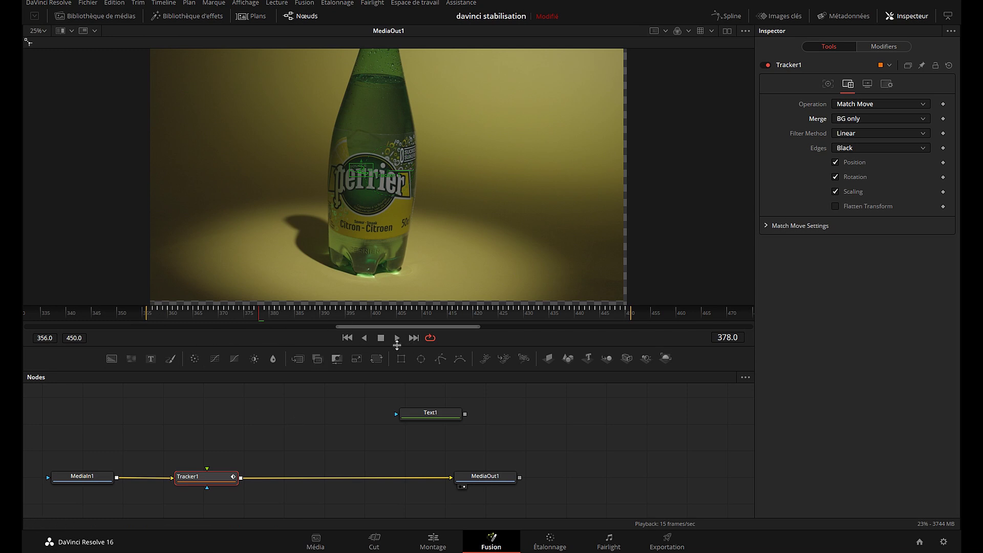
# Review the stabilized clip, delete the unused Text1 node, and reselect Tracker1.
pyautogui.click(397, 338)
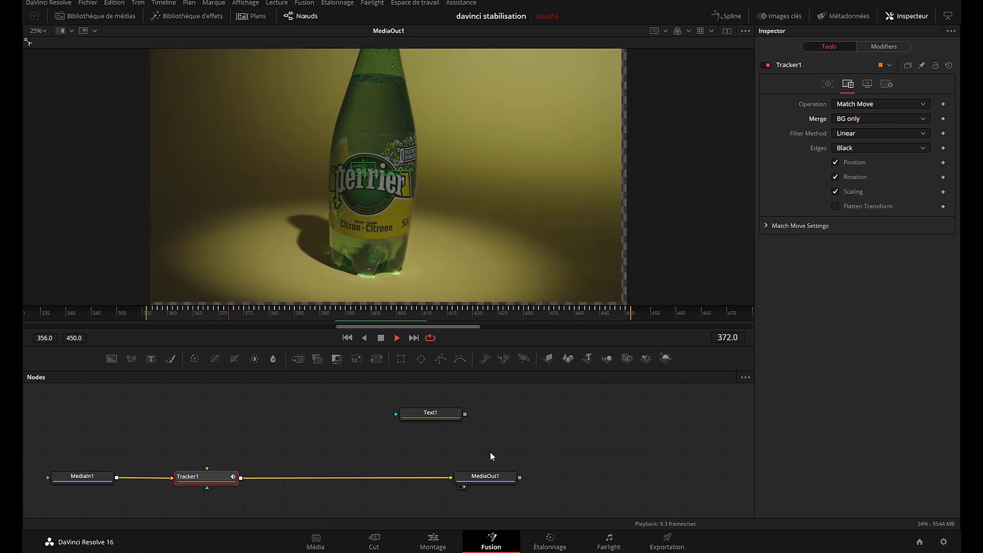
pyautogui.click(420, 412)
pyautogui.press('Delete')
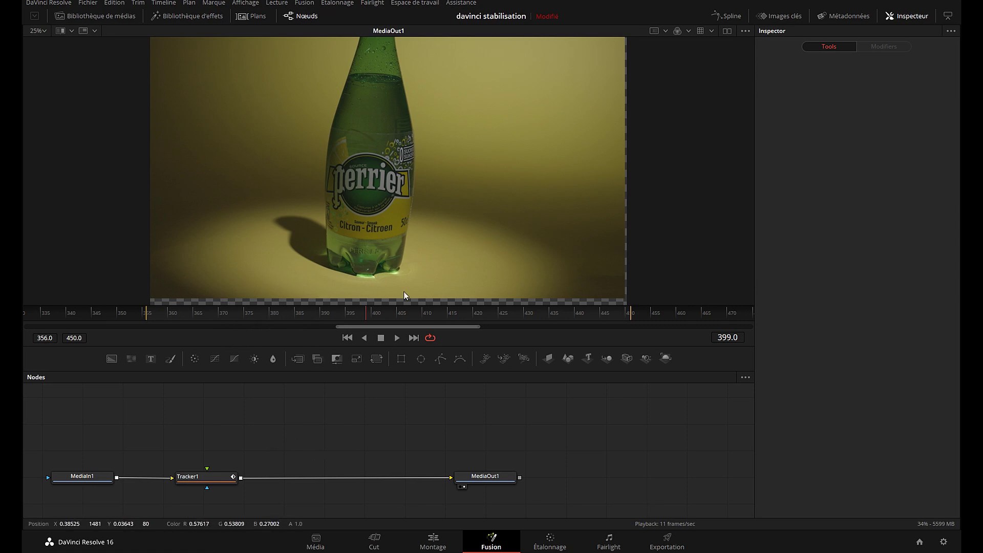
pyautogui.click(219, 481)
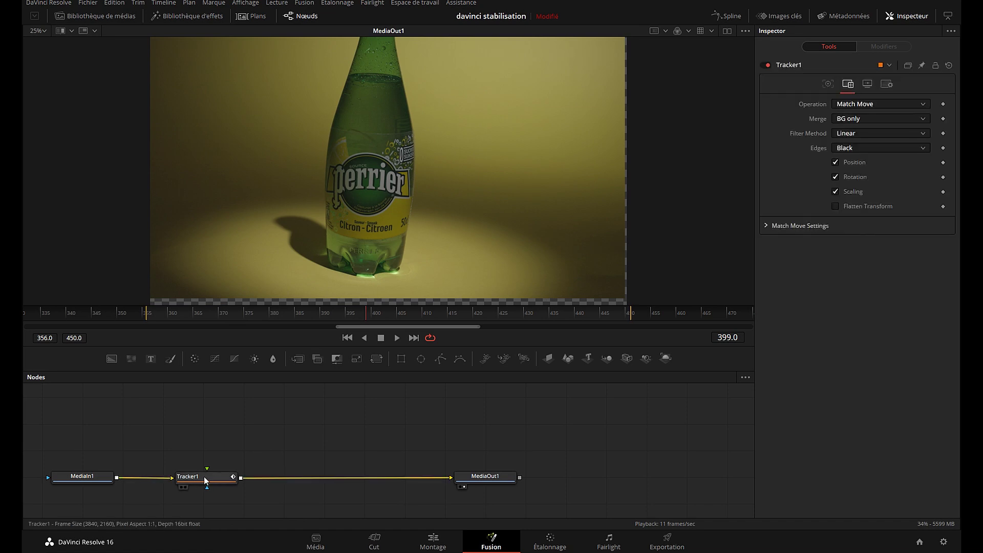
# Add a Transform1 node after Tracker1 and set its Size to 1.13 to hide the blank edges.
pyautogui.click(377, 358)
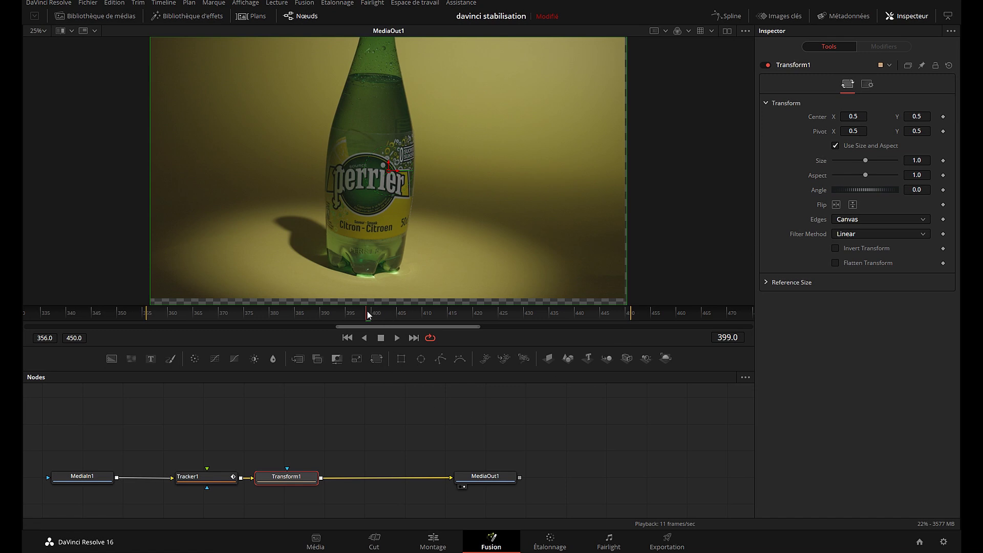
pyautogui.moveTo(369, 312); pyautogui.dragTo(537, 322)
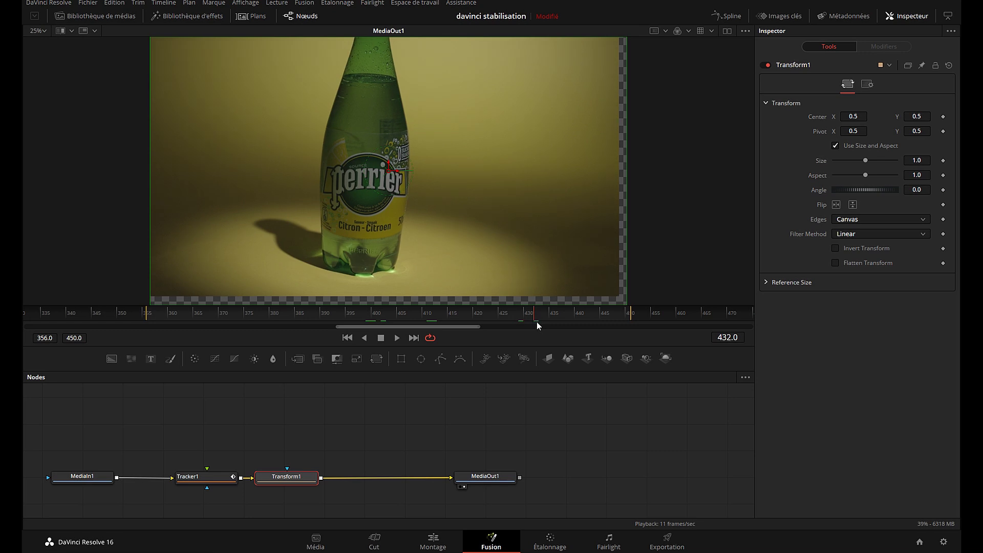
pyautogui.moveTo(866, 161); pyautogui.dragTo(867, 162)
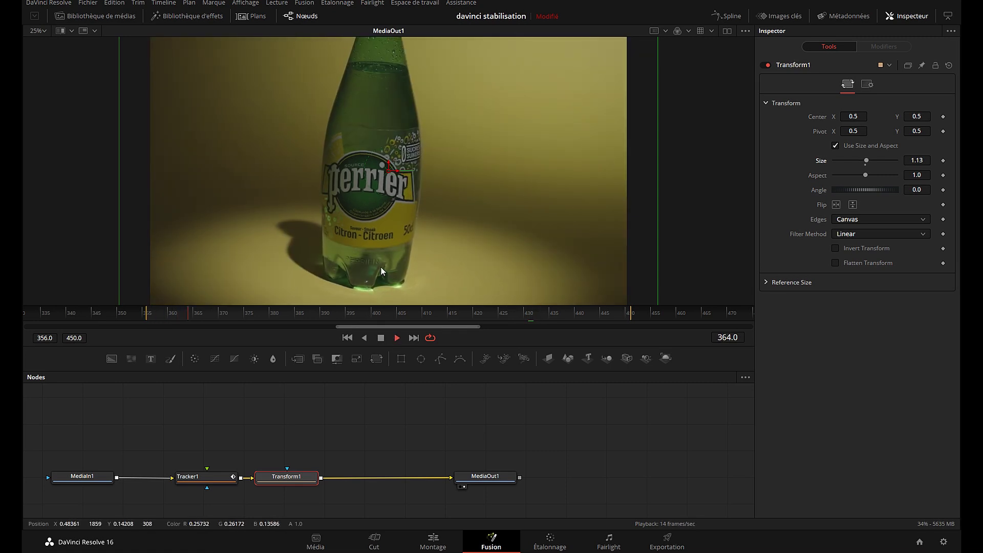
pyautogui.scroll(-1, 383, 264)
pyautogui.scroll(1, 384, 264)
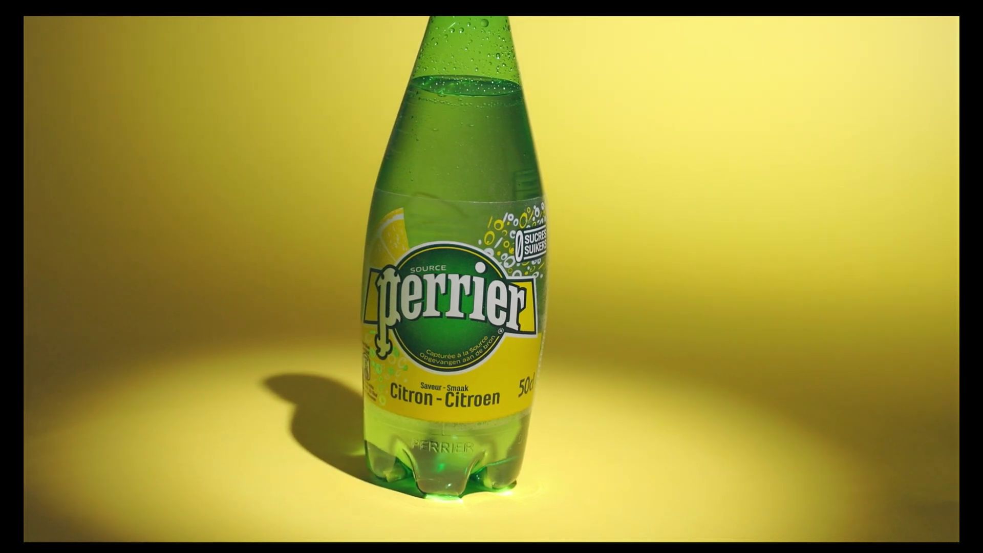
pyautogui.moveTo(576, 398)
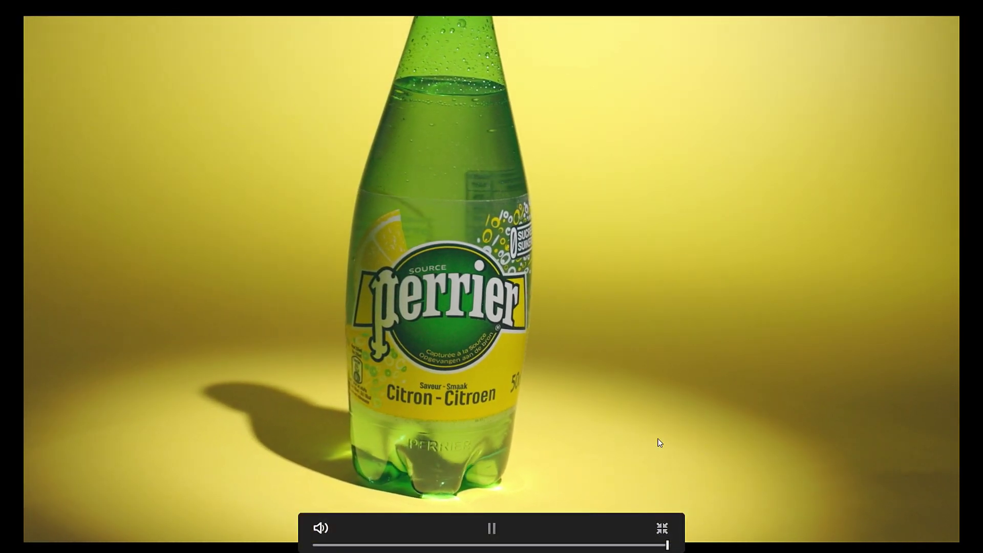